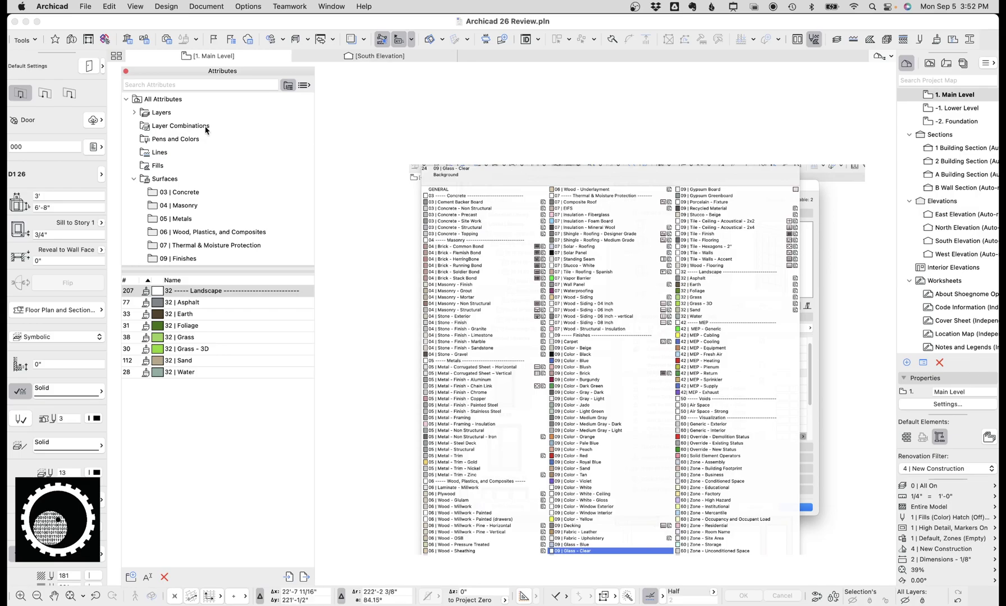
- Browse the 06 Wood, 03 Concrete and 05 Metals surface folders, ending on 07 Thermal & Moisture Protection
{"action": "scroll", "coordinate": [179, 115], "scroll_direction": "down", "scroll_amount": 5}
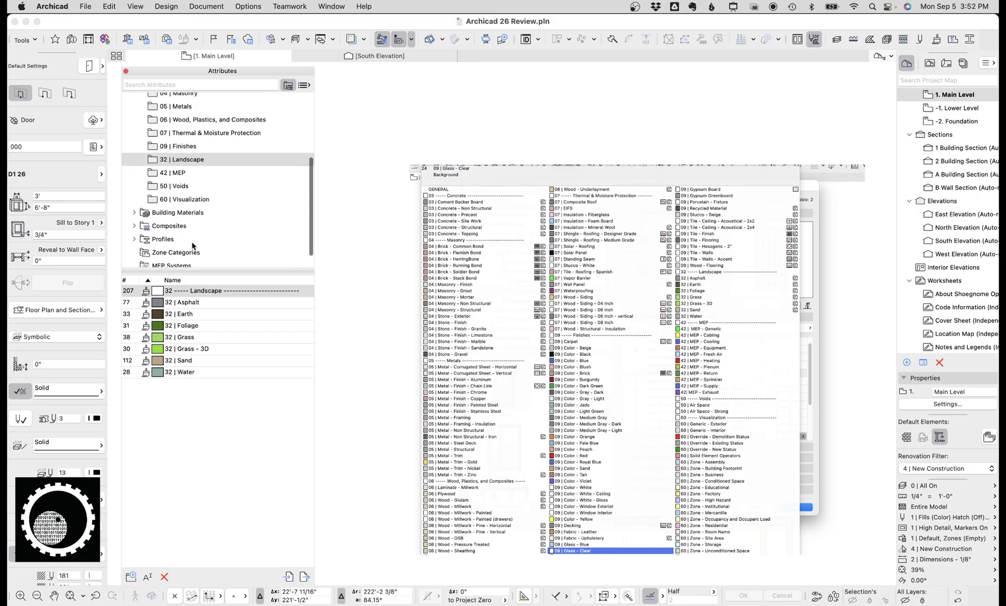
{"action": "scroll", "coordinate": [209, 212], "scroll_direction": "up", "scroll_amount": 5}
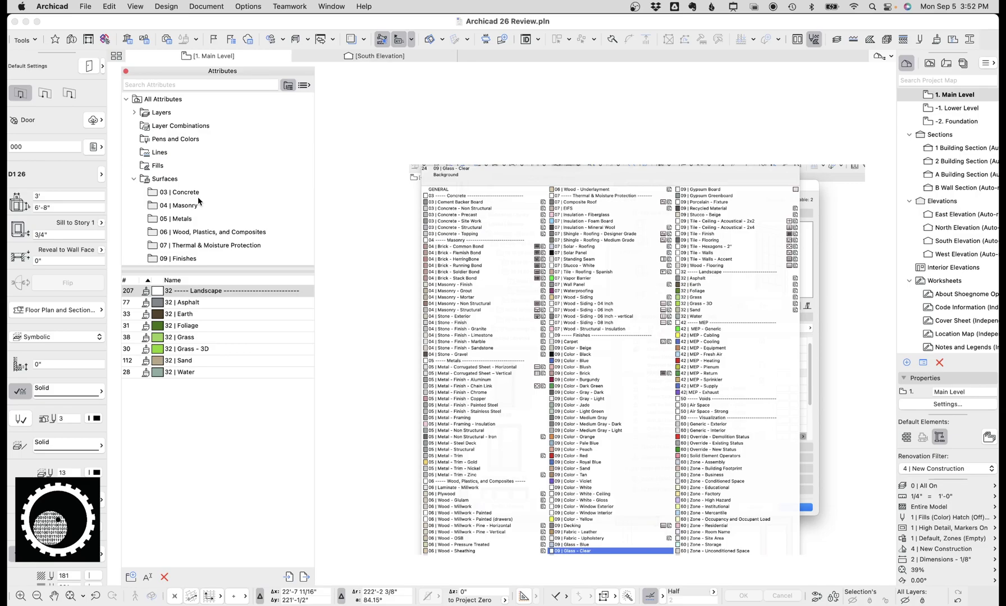
{"action": "scroll", "coordinate": [201, 216], "scroll_direction": "down", "scroll_amount": 2}
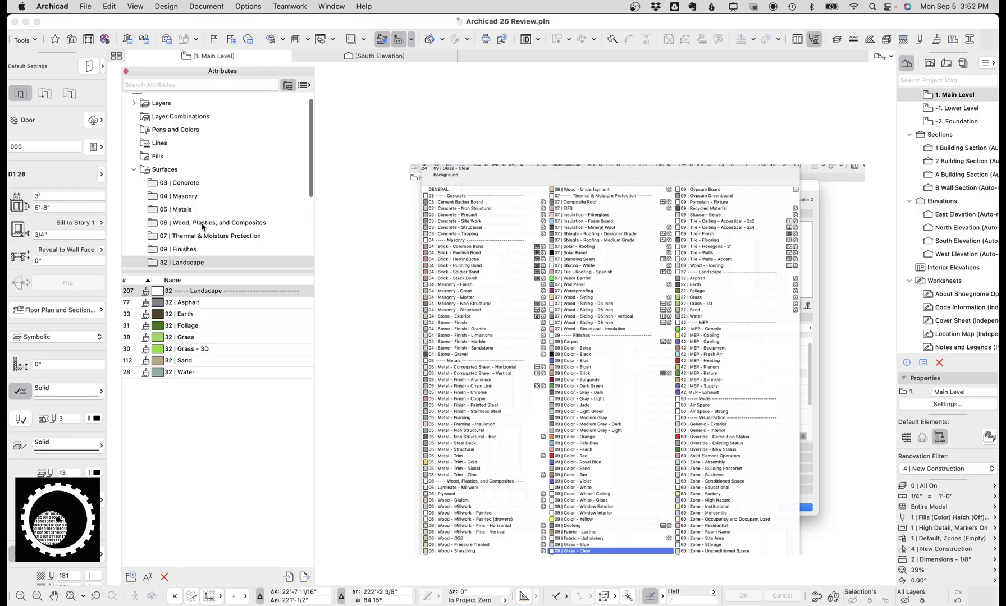
{"action": "left_click", "coordinate": [199, 196]}
{"action": "left_click", "coordinate": [185, 160]}
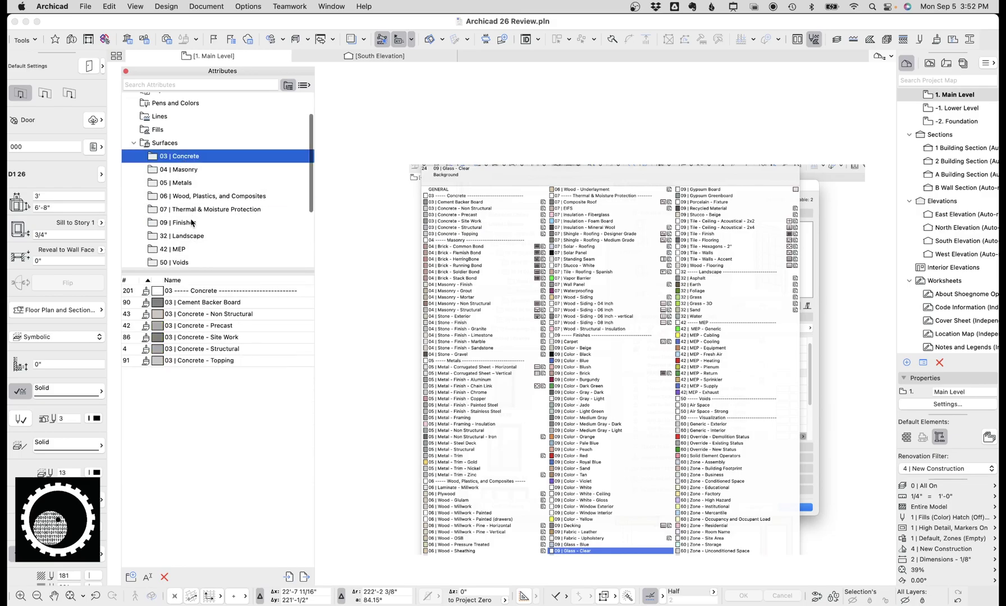
{"action": "left_click", "coordinate": [176, 182]}
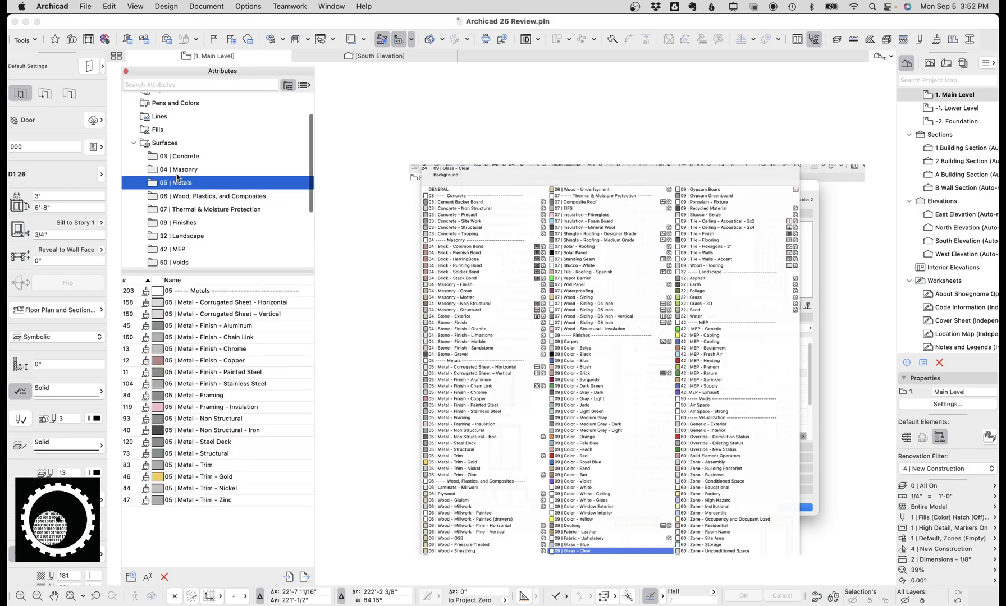
{"action": "left_click", "coordinate": [198, 209]}
{"action": "scroll", "coordinate": [196, 208], "scroll_direction": "down", "scroll_amount": 4}
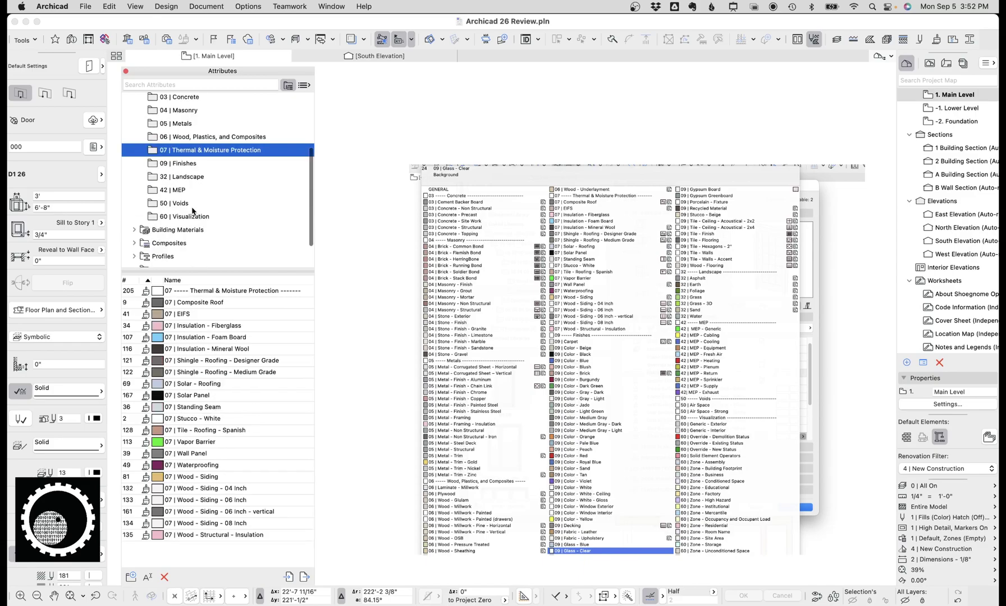
{"action": "scroll", "coordinate": [192, 205], "scroll_direction": "up", "scroll_amount": 5}
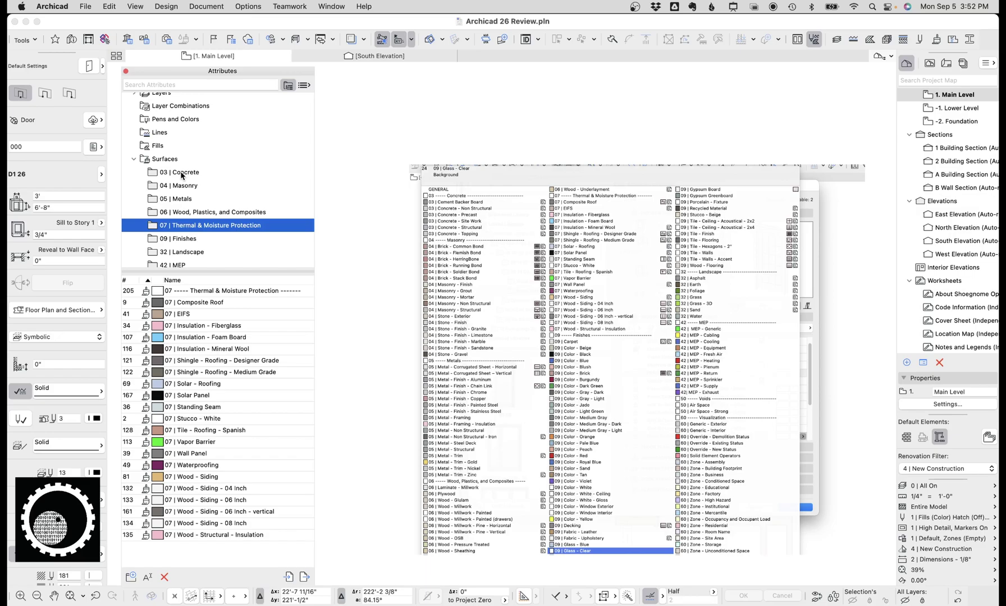
- Switch the Attributes manager to a flat, folderless list showing only Surfaces
{"action": "left_click", "coordinate": [303, 86]}
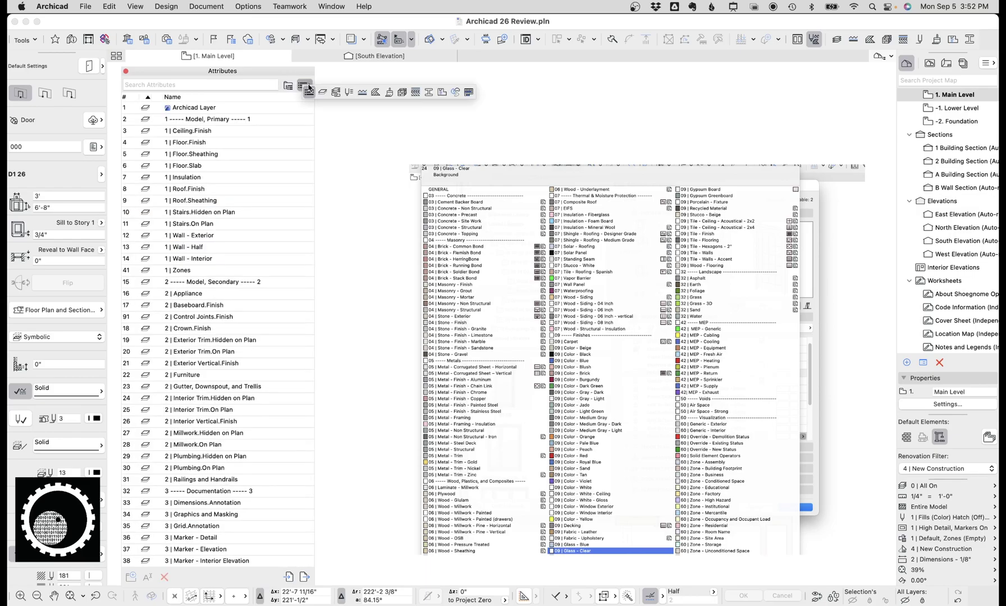
{"action": "left_click", "coordinate": [288, 87]}
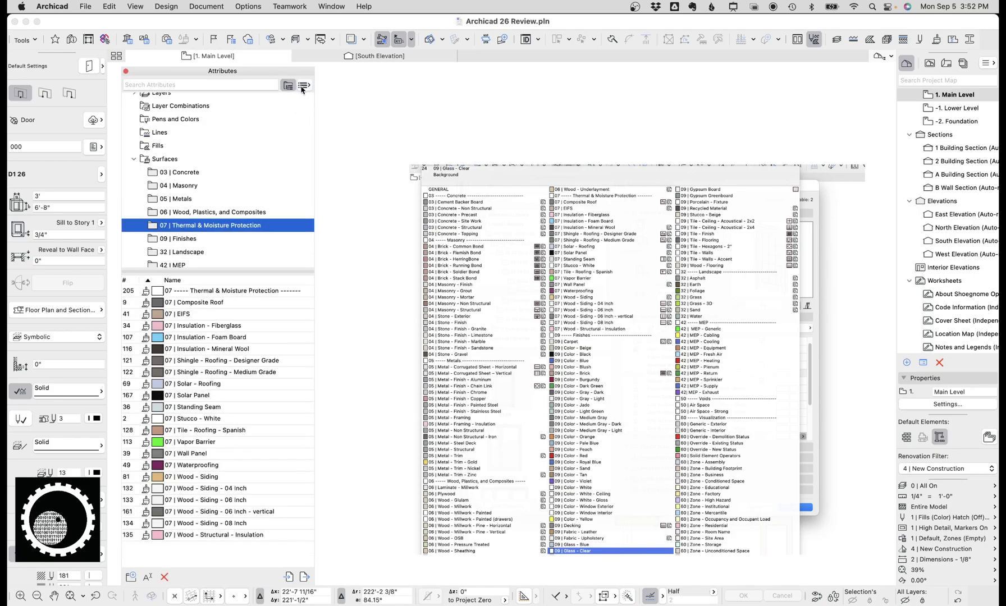
{"action": "left_click", "coordinate": [304, 86]}
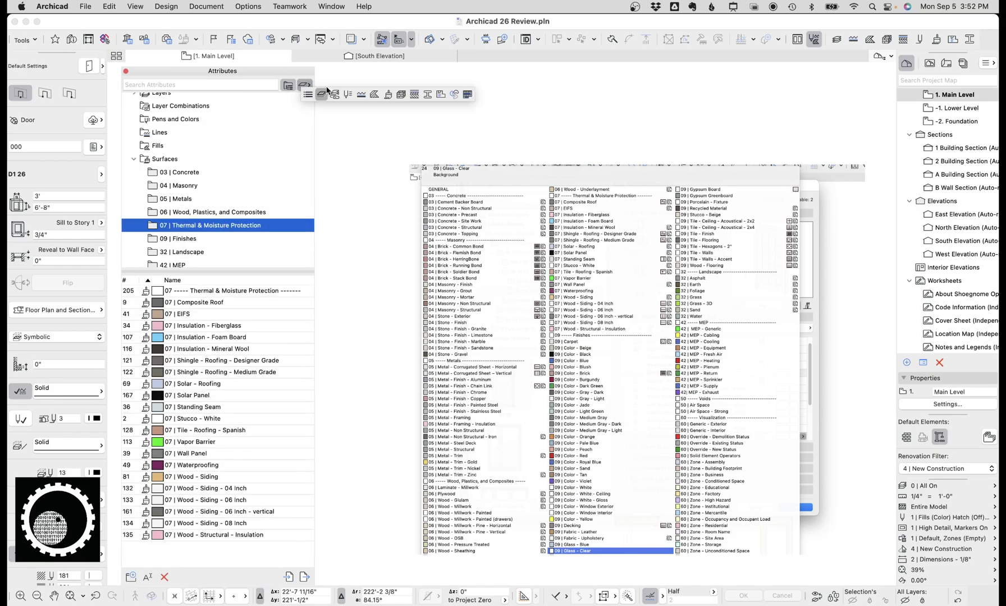
{"action": "left_click", "coordinate": [390, 97]}
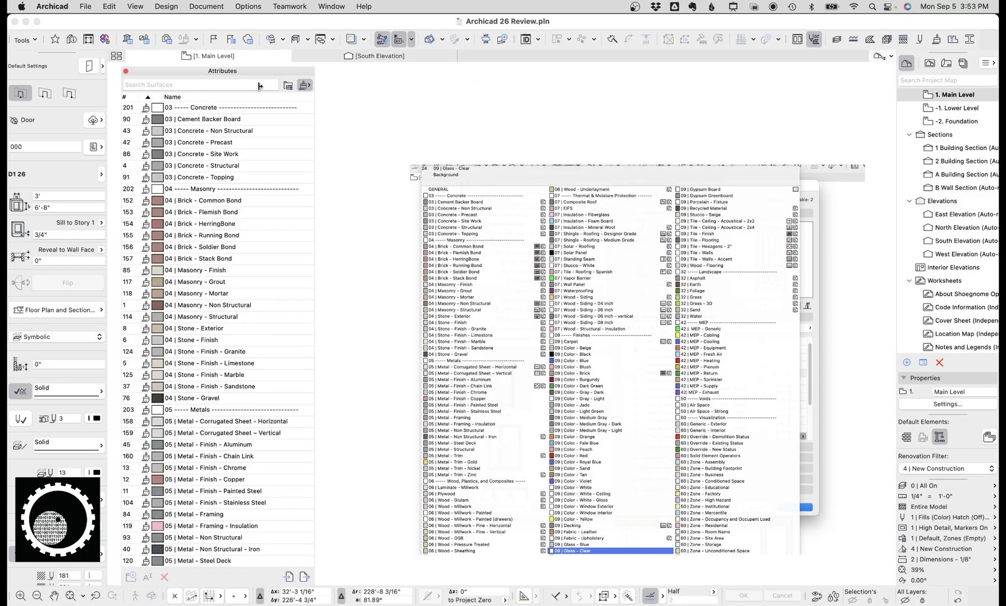
- Scroll through the flat surface list from 03 Concrete to 99 Trash Surfaces
{"action": "scroll", "coordinate": [244, 130], "scroll_direction": "down", "scroll_amount": 20}
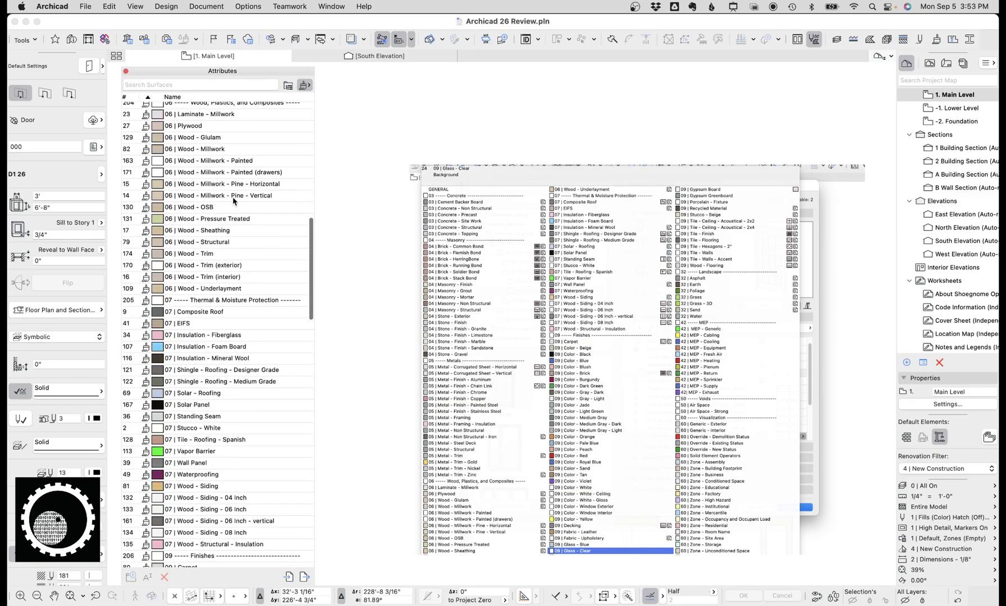
{"action": "scroll", "coordinate": [250, 234], "scroll_direction": "down", "scroll_amount": 5}
{"action": "scroll", "coordinate": [231, 268], "scroll_direction": "up", "scroll_amount": 20}
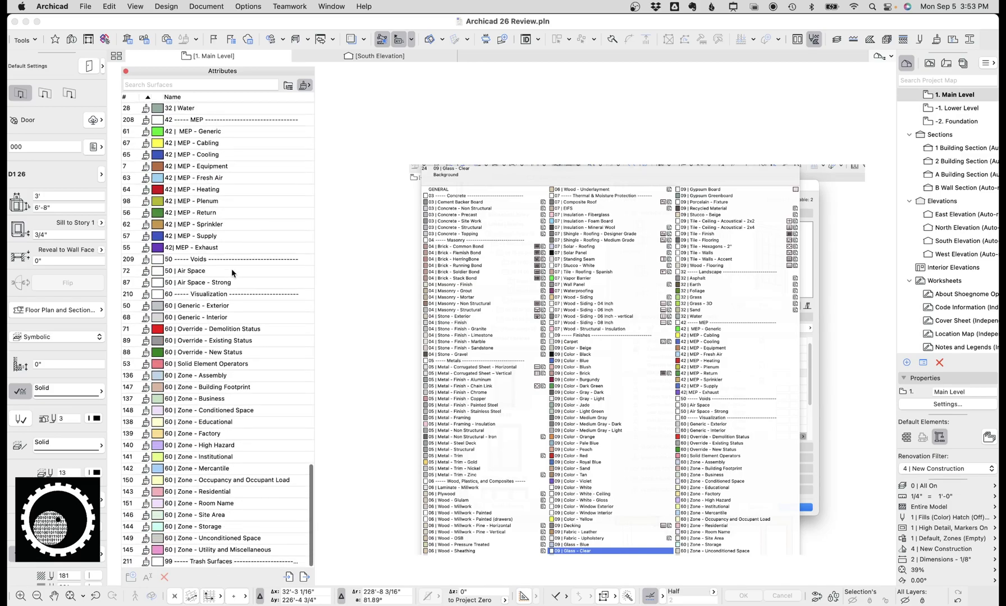
{"action": "scroll", "coordinate": [211, 255], "scroll_direction": "up", "scroll_amount": 15}
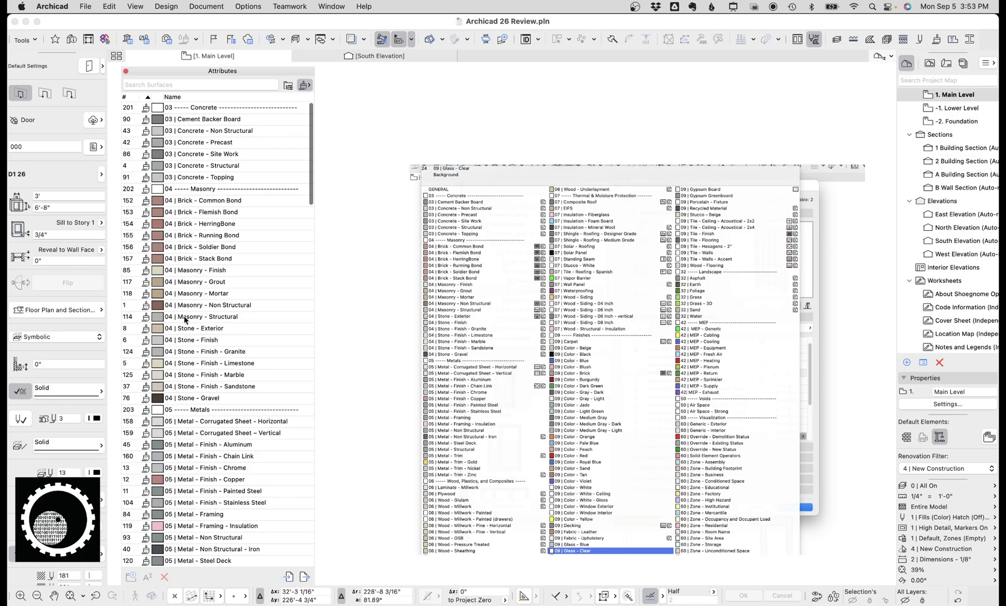
{"action": "scroll", "coordinate": [191, 382], "scroll_direction": "down", "scroll_amount": 1}
{"action": "scroll", "coordinate": [189, 384], "scroll_direction": "down", "scroll_amount": 15}
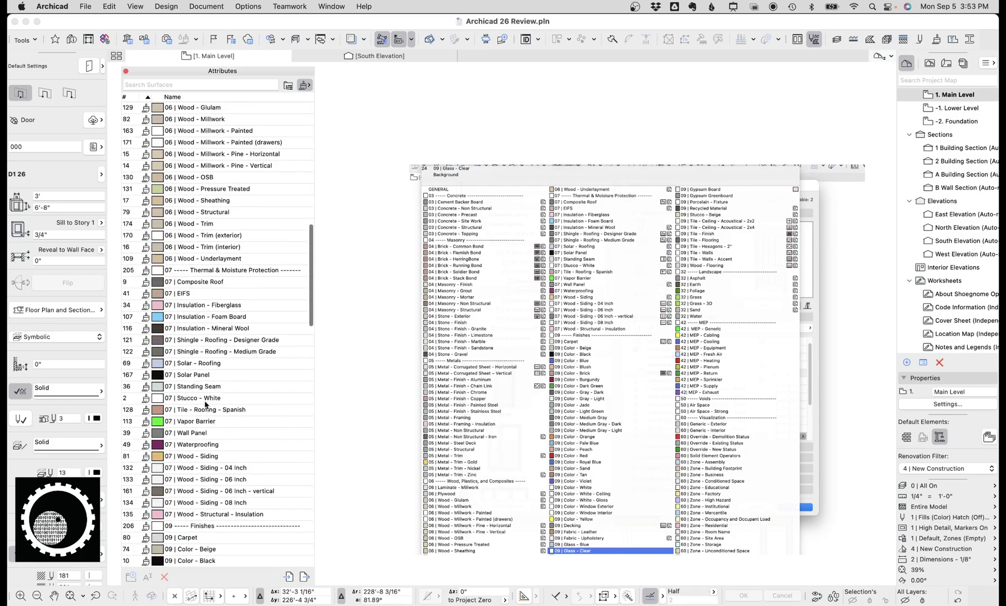
{"action": "scroll", "coordinate": [253, 187], "scroll_direction": "up", "scroll_amount": 20}
{"action": "scroll", "coordinate": [259, 177], "scroll_direction": "down", "scroll_amount": 3}
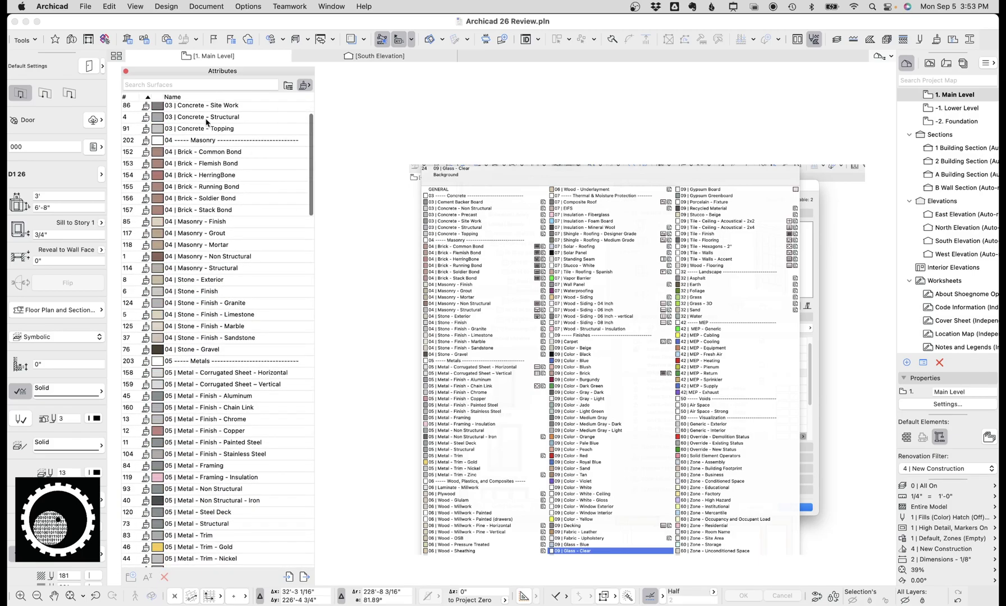
{"action": "scroll", "coordinate": [209, 121], "scroll_direction": "up", "scroll_amount": 3}
- Select the 03 Concrete surface rows and switch back to the grouped folder tree
{"action": "left_click", "coordinate": [212, 110]}
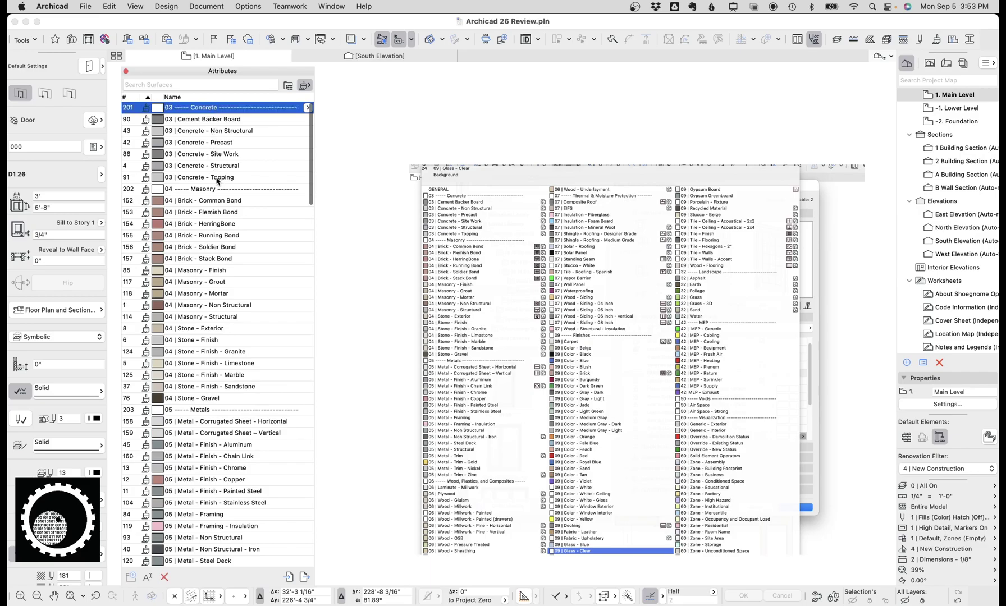
{"action": "left_click", "coordinate": [219, 178], "text": "shift"}
{"action": "left_click", "coordinate": [288, 85]}
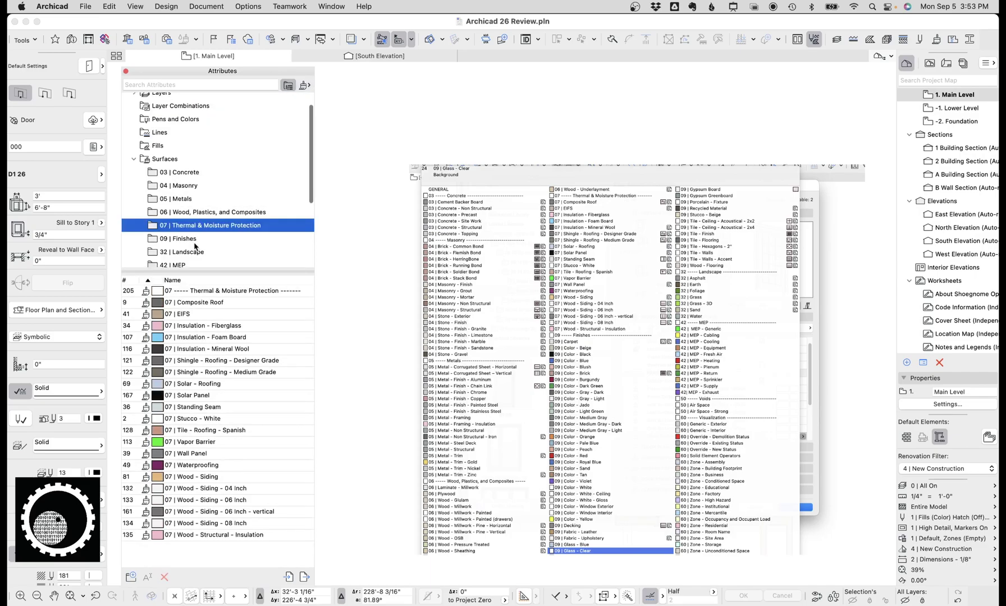
- Open 03 Concrete, then list the 04 Masonry surfaces and select the Masonry header row
{"action": "left_click", "coordinate": [180, 174]}
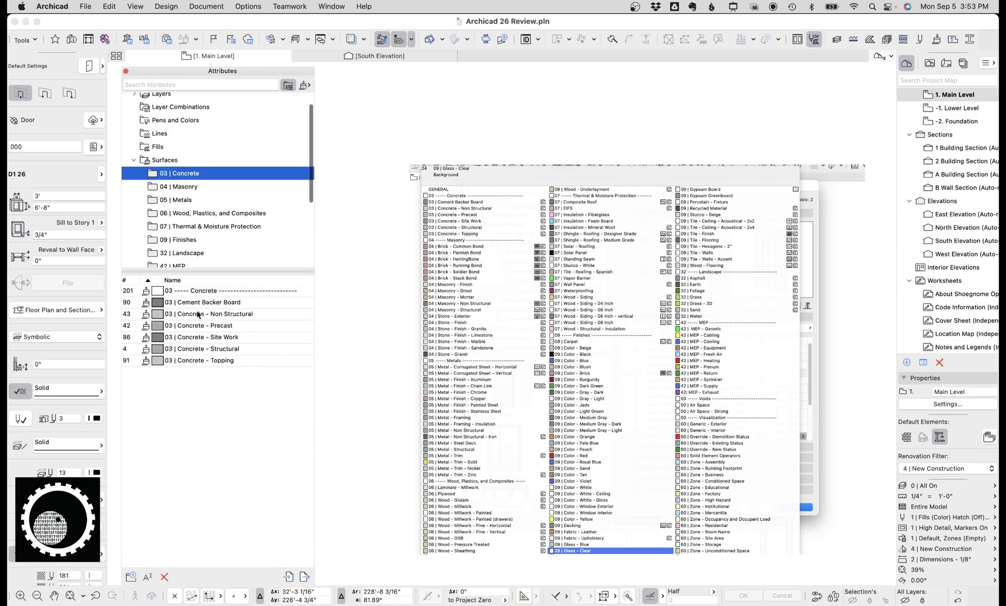
{"action": "left_click", "coordinate": [190, 187]}
{"action": "scroll", "coordinate": [204, 256], "scroll_direction": "down", "scroll_amount": 2}
{"action": "scroll", "coordinate": [194, 188], "scroll_direction": "down", "scroll_amount": 5}
{"action": "scroll", "coordinate": [191, 190], "scroll_direction": "up", "scroll_amount": 6}
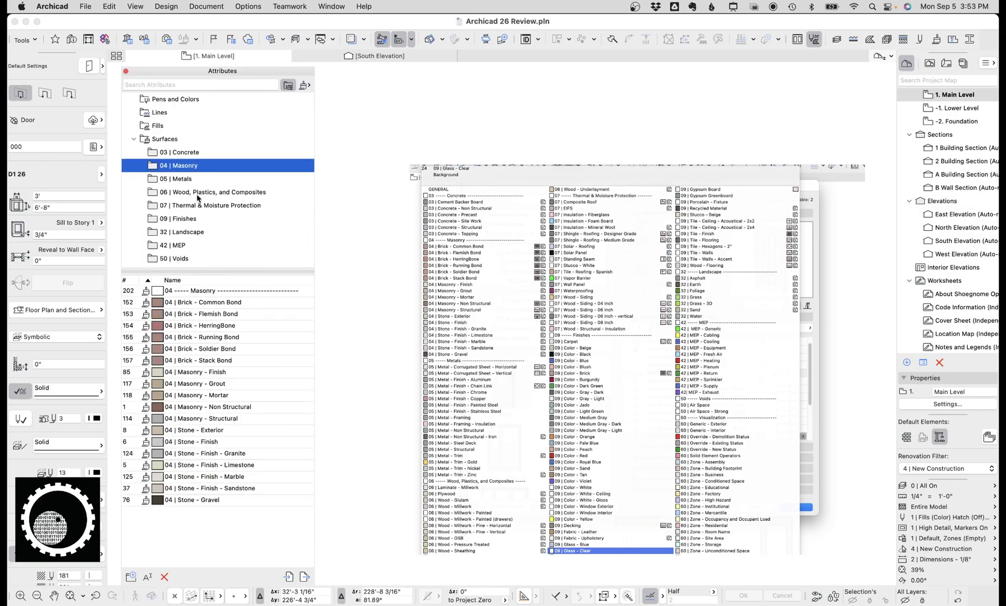
{"action": "left_click", "coordinate": [208, 295]}
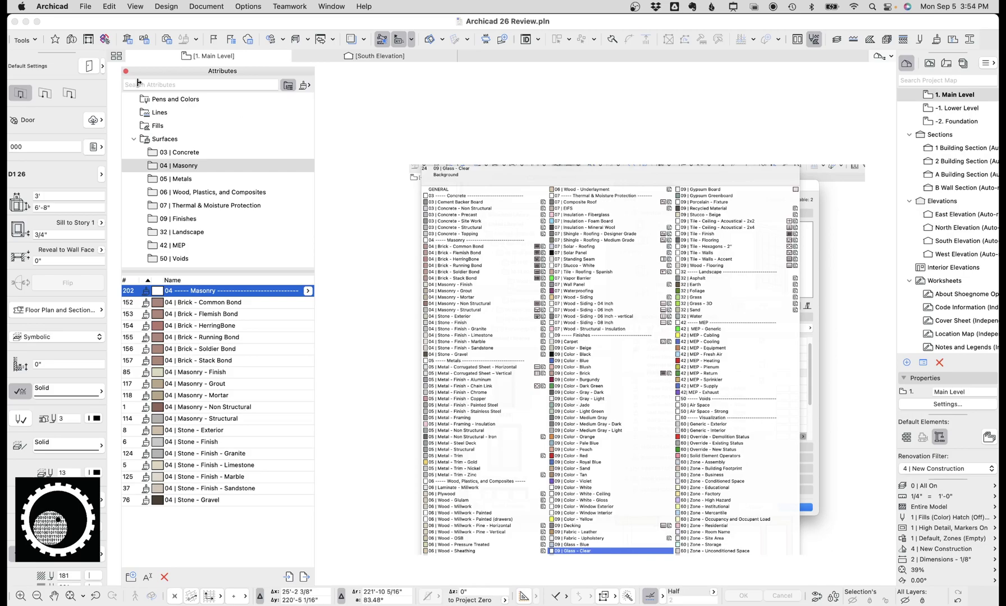
{"action": "left_click", "coordinate": [95, 72]}
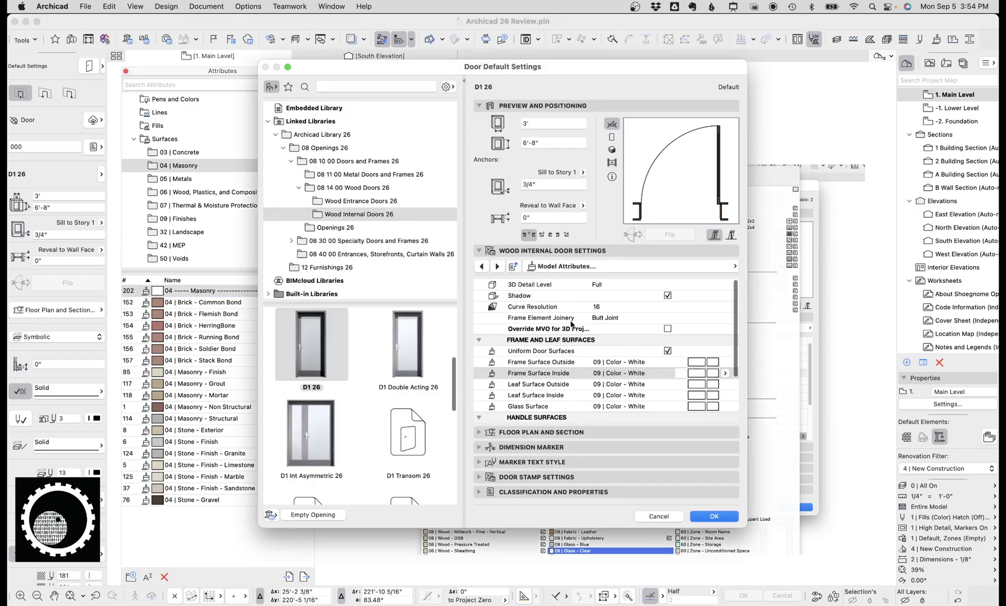
{"action": "left_click", "coordinate": [726, 375]}
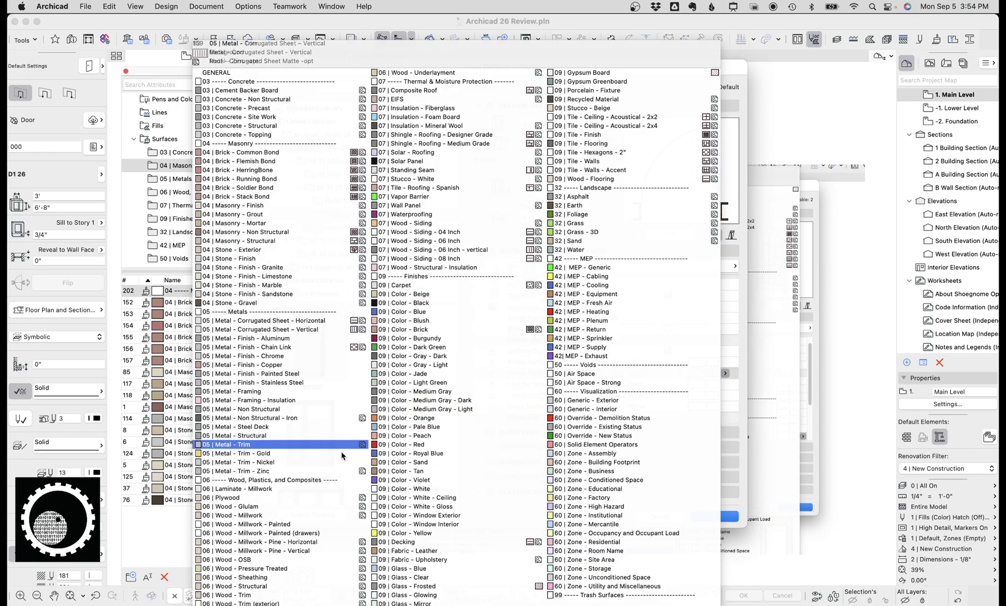
{"action": "left_click", "coordinate": [404, 489]}
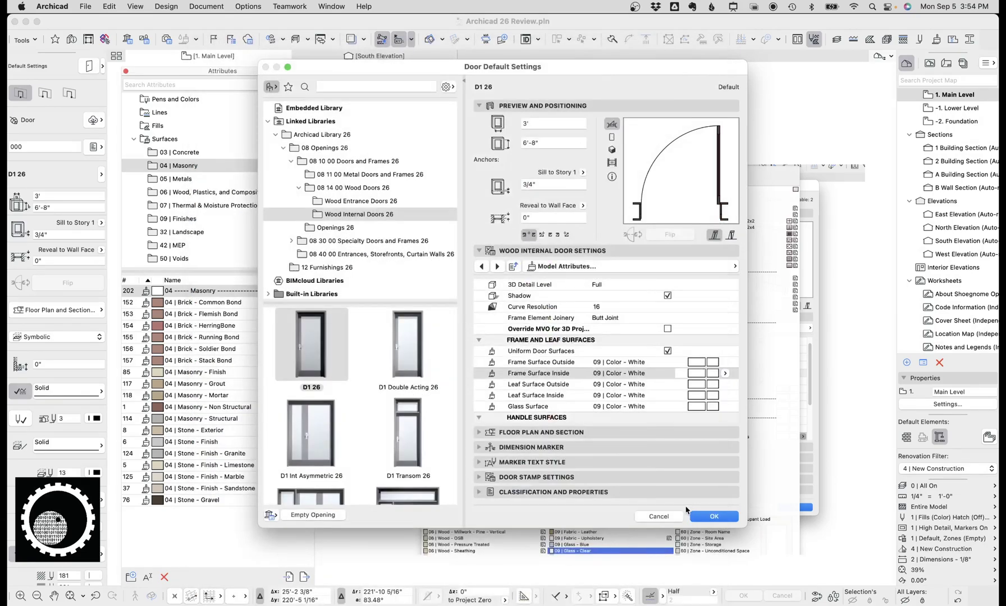
{"action": "left_click", "coordinate": [659, 516]}
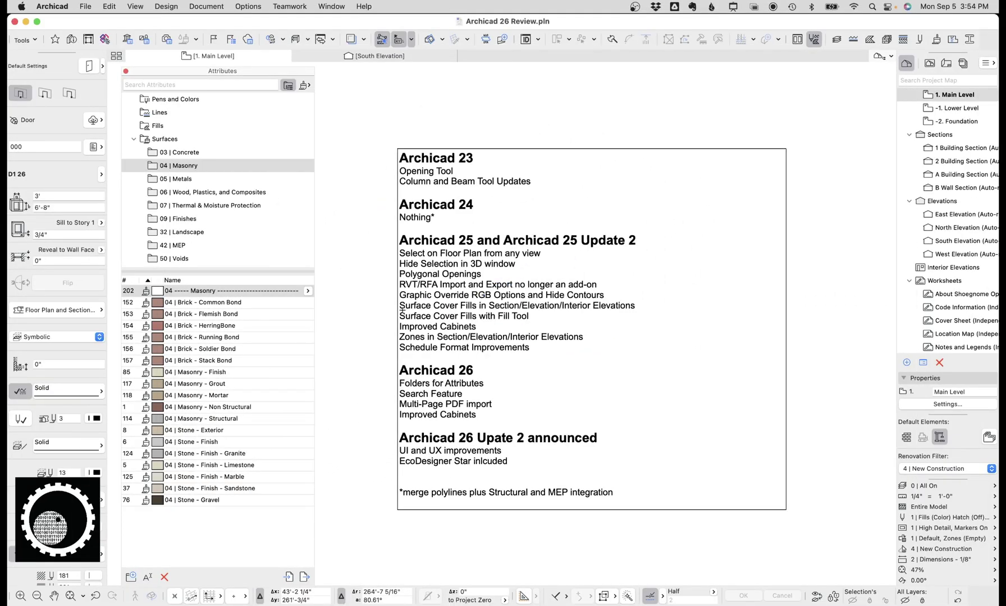
- Zoom out on the Archicad 23–26 feature-review slide in the floor plan
{"action": "scroll", "coordinate": [402, 310], "scroll_direction": "down", "scroll_amount": 2}
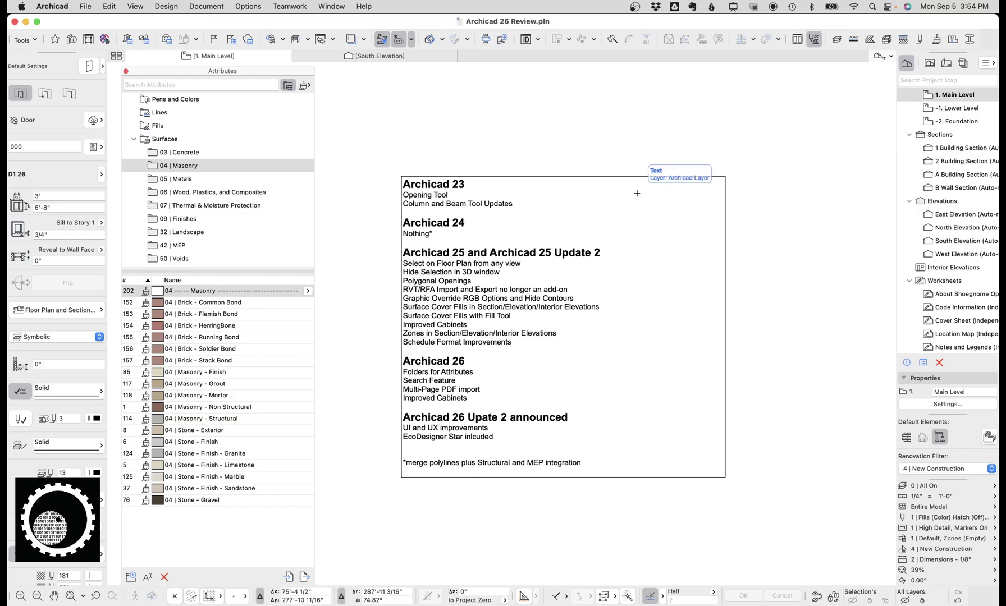
- Replace the 'concrete' attribute search with 'site' to filter every attribute type
{"action": "left_click", "coordinate": [218, 84]}
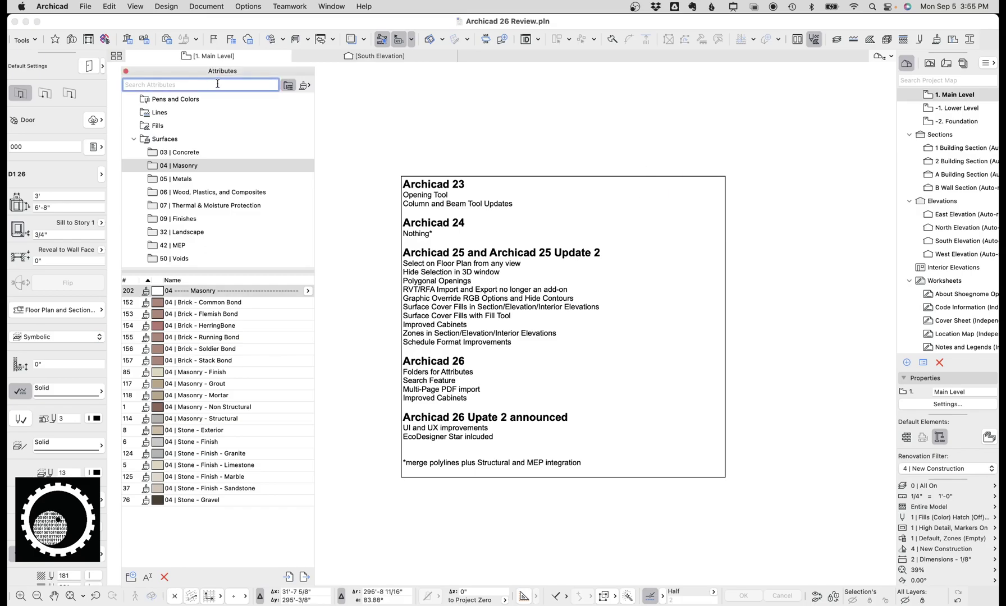
{"action": "type", "text": "concrete"}
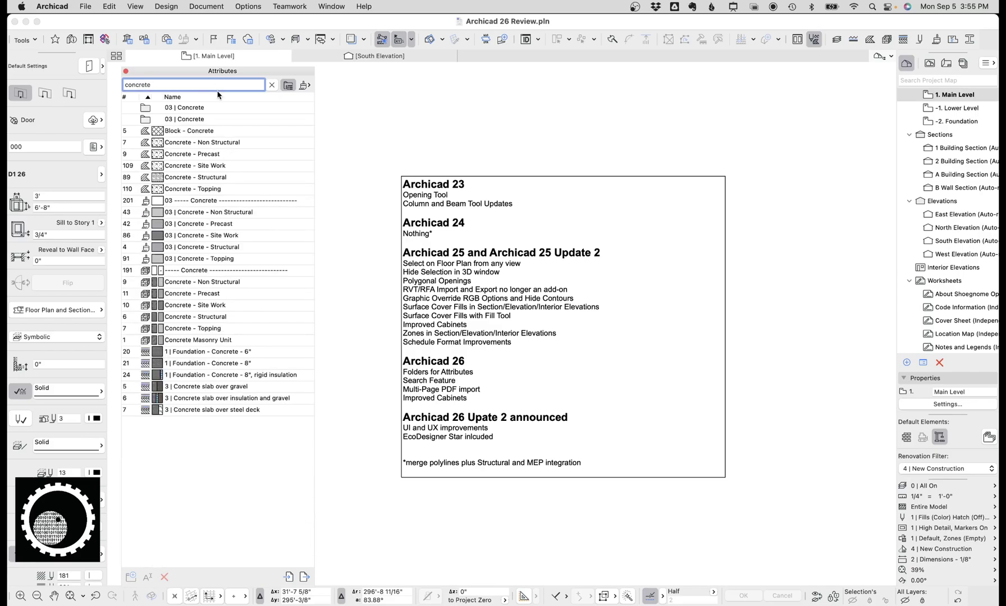
{"action": "key", "text": "BackSpace"}
{"action": "key", "text": "BackSpace"}
{"action": "key", "text": "BackSpace"}
{"action": "key", "text": "BackSpace"}
{"action": "key", "text": "BackSpace"}
{"action": "key", "text": "BackSpace"}
{"action": "key", "text": "BackSpace"}
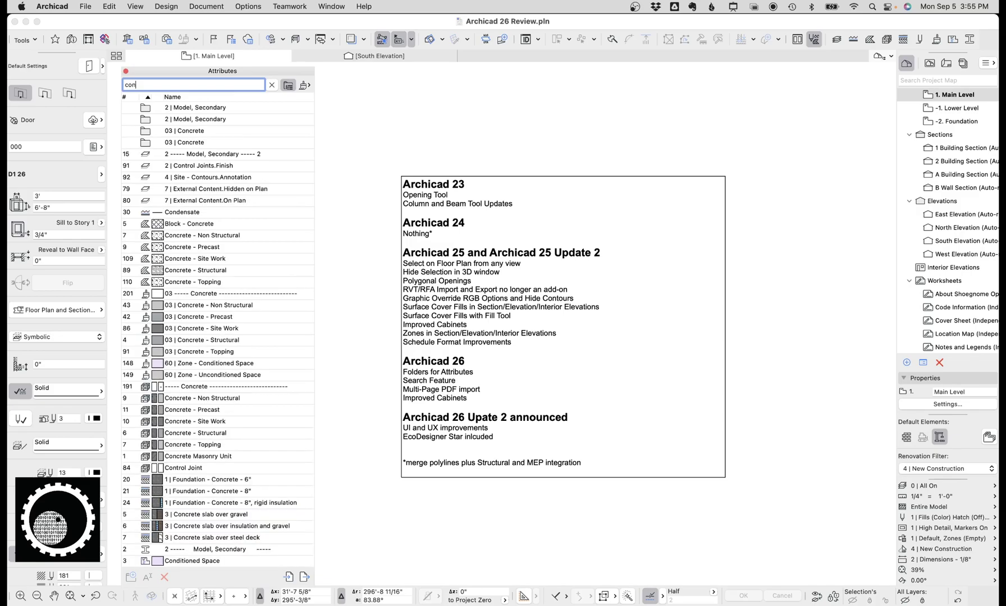
{"action": "key", "text": "BackSpace"}
{"action": "type", "text": "site"}
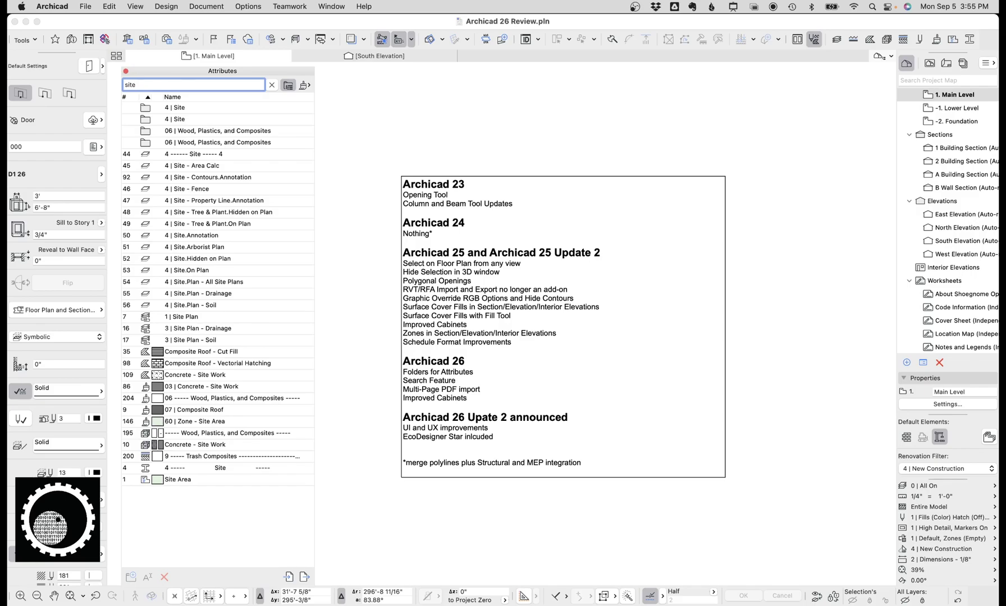
- Browse and briefly search the exterior door favorites, then close them and return to the Arrow tool
{"action": "left_click", "coordinate": [102, 66]}
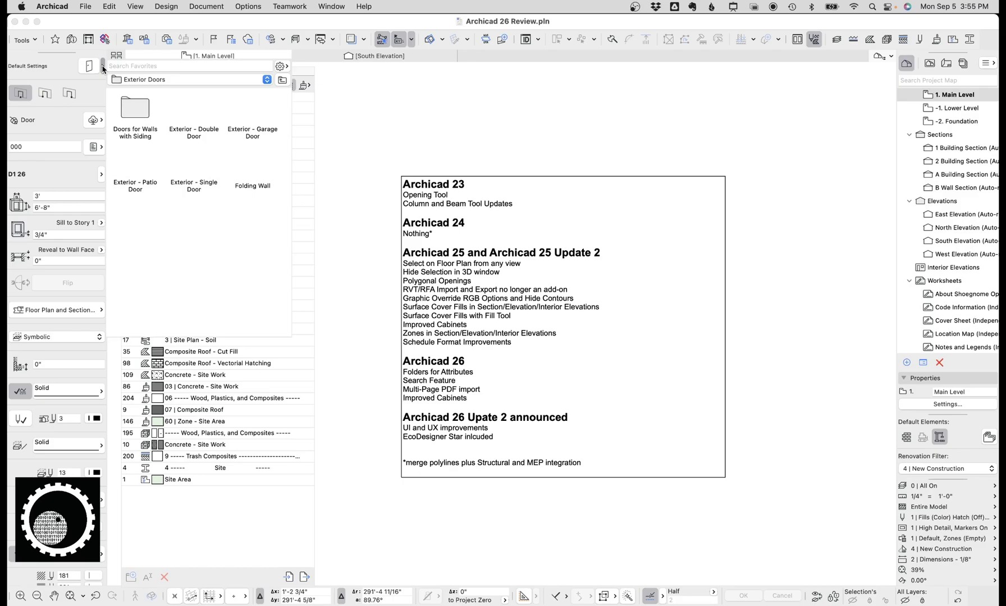
{"action": "left_click", "coordinate": [137, 66]}
{"action": "type", "text": "d"}
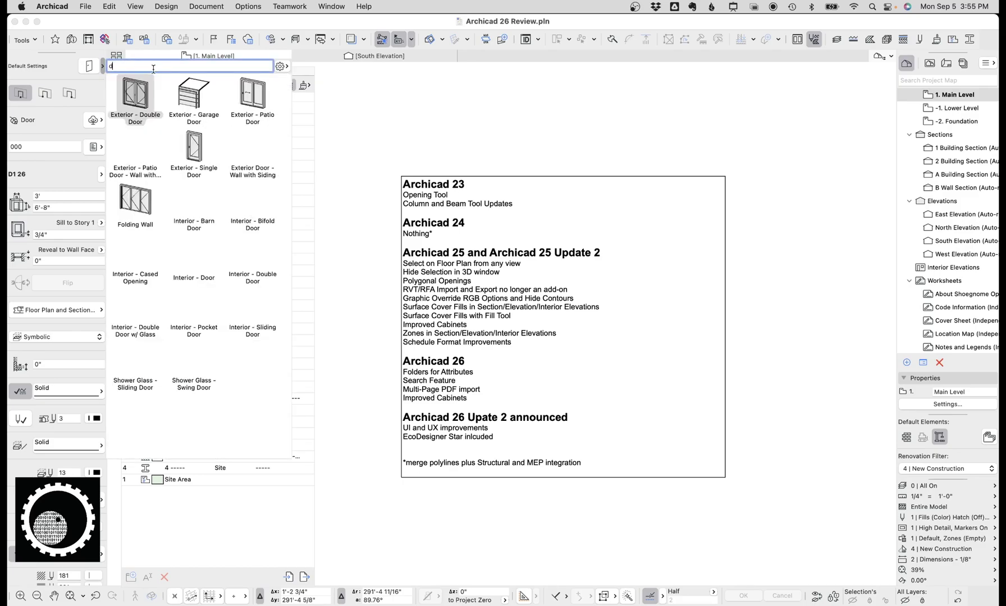
{"action": "key", "text": "BackSpace"}
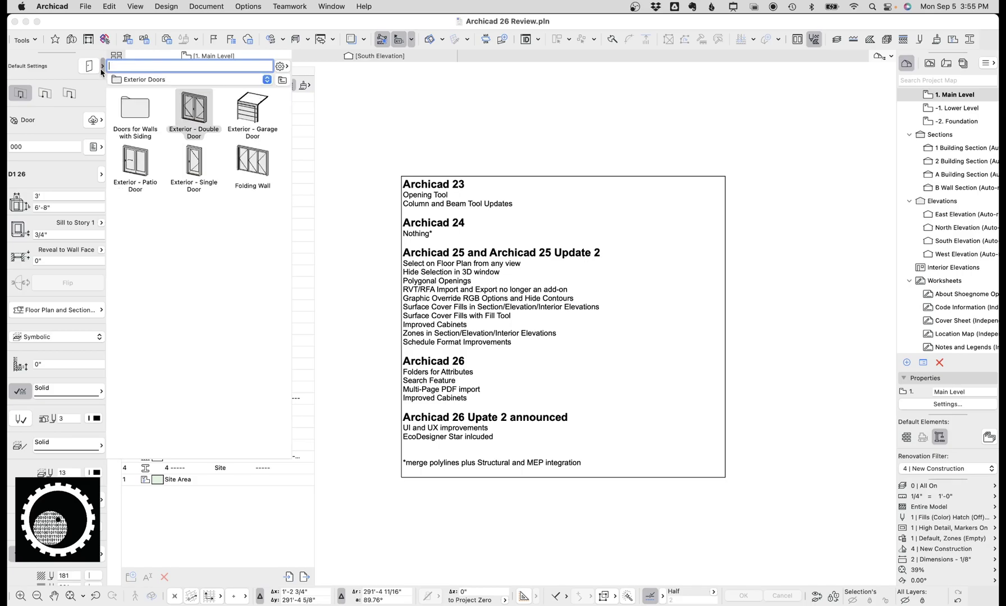
{"action": "key", "text": "Escape"}
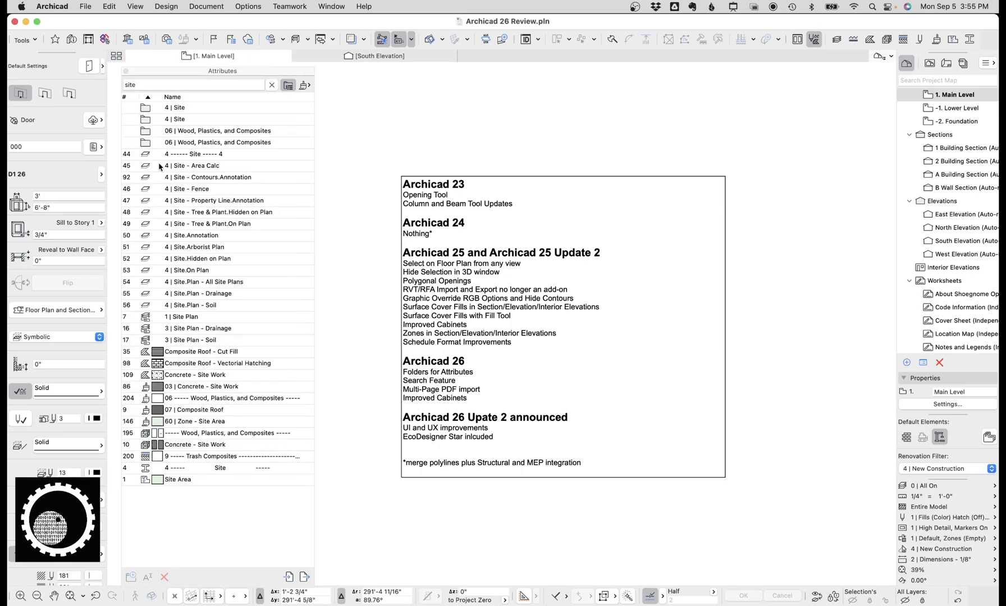
{"action": "key", "text": "Escape"}
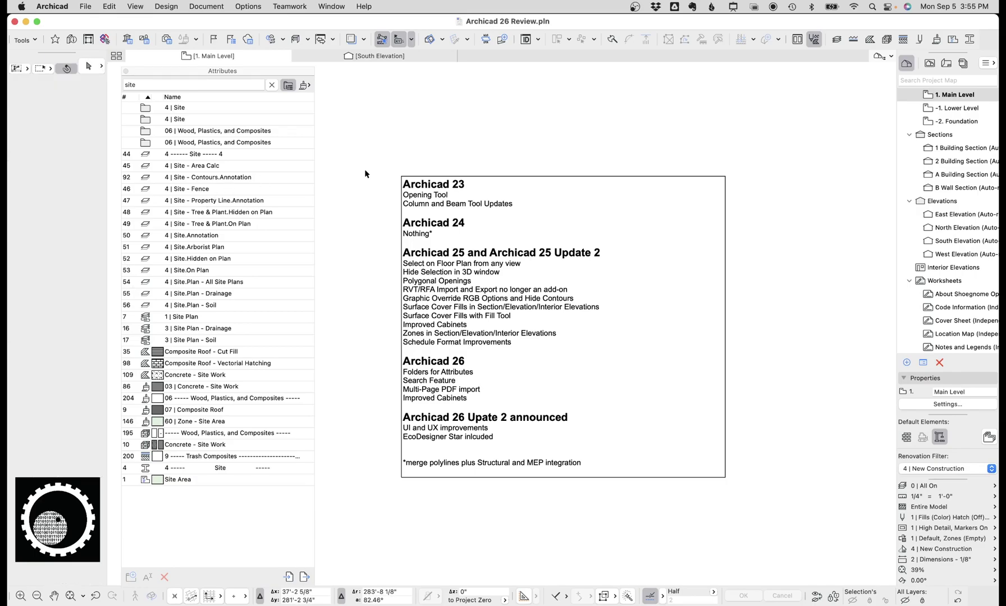
- Choose the Wall tool and search its composites for '2x4' and insulation types
{"action": "left_click", "coordinate": [25, 40]}
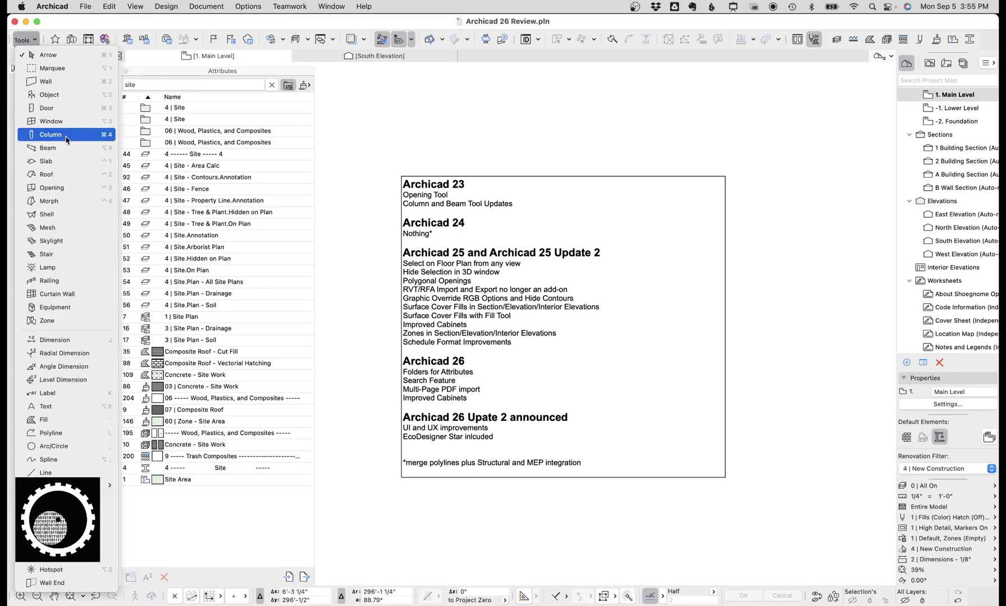
{"action": "key", "text": "Escape"}
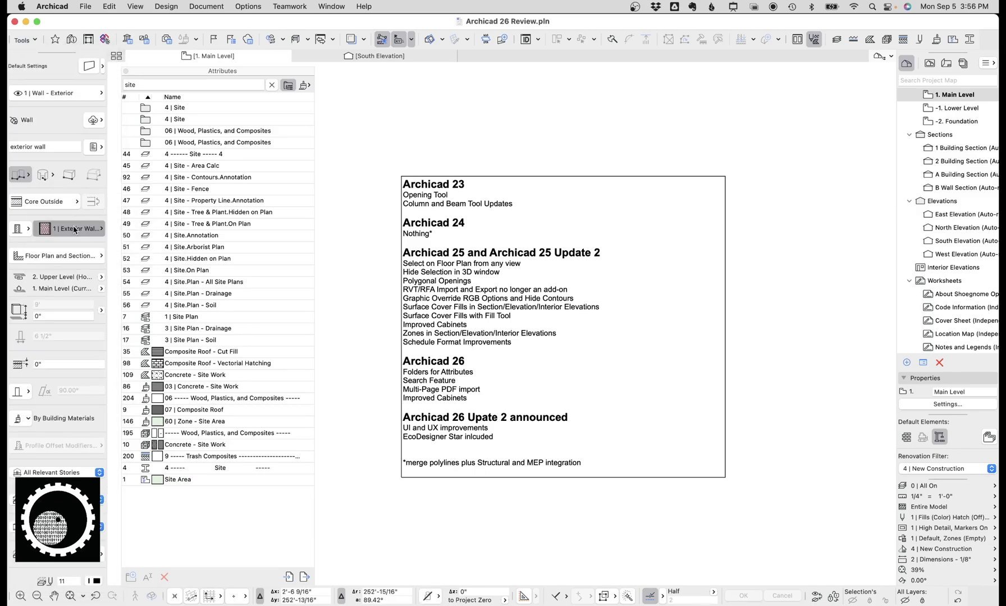
{"action": "left_click", "coordinate": [74, 230]}
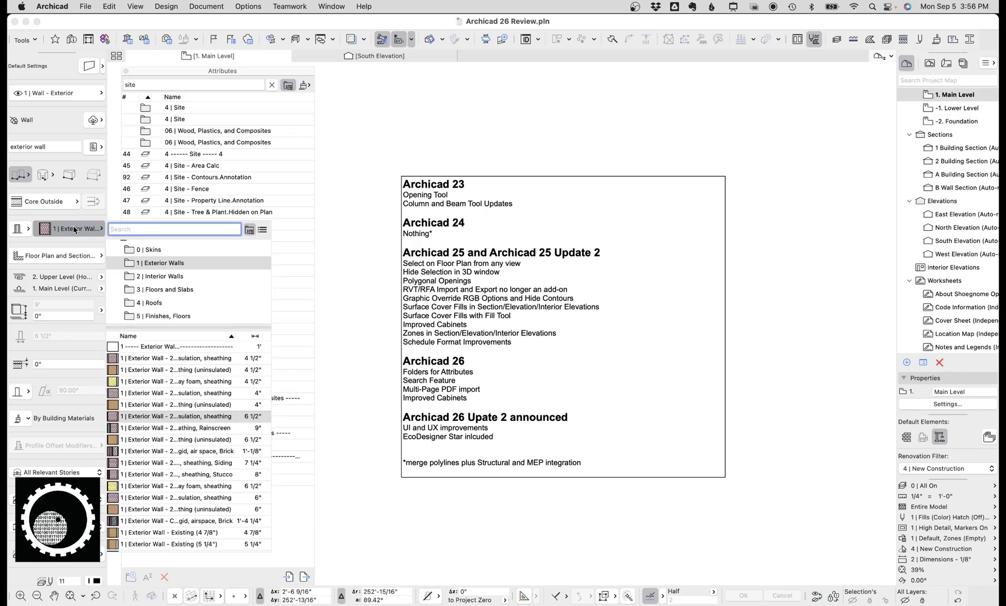
{"action": "type", "text": "2x4"}
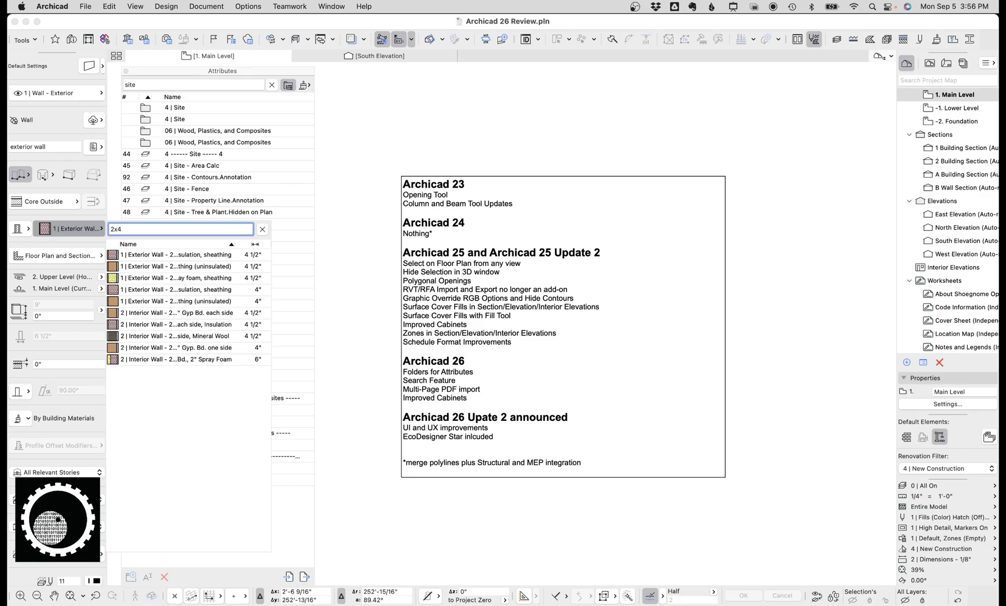
{"action": "type", "text": "in"}
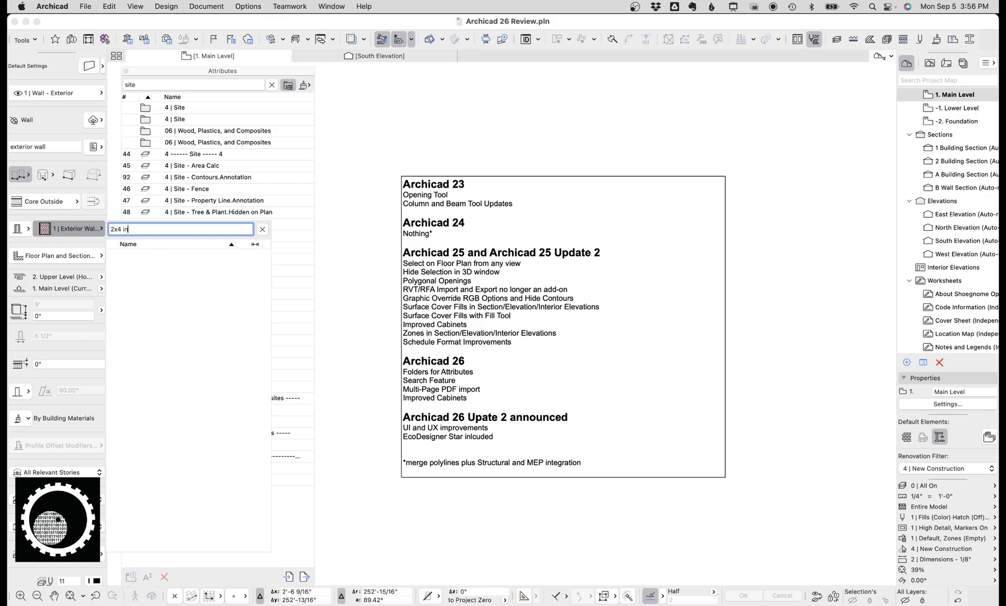
{"action": "type", "text": "sul"}
{"action": "key", "text": "BackSpace"}
{"action": "key", "text": "BackSpace"}
{"action": "key", "text": "BackSpace"}
{"action": "key", "text": "BackSpace"}
{"action": "key", "text": "BackSpace"}
{"action": "key", "text": "BackSpace"}
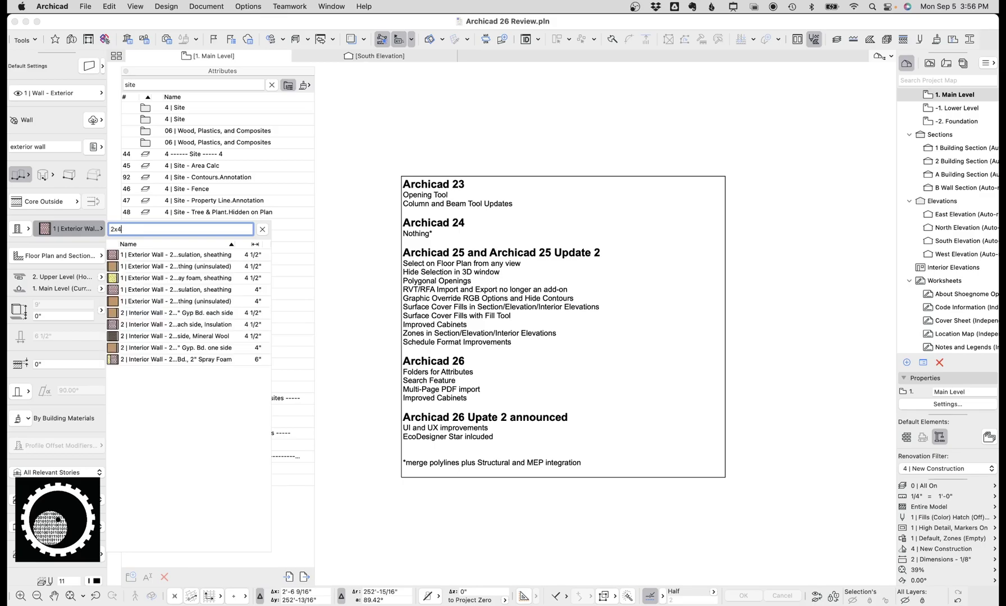
{"action": "type", "text": ", in"}
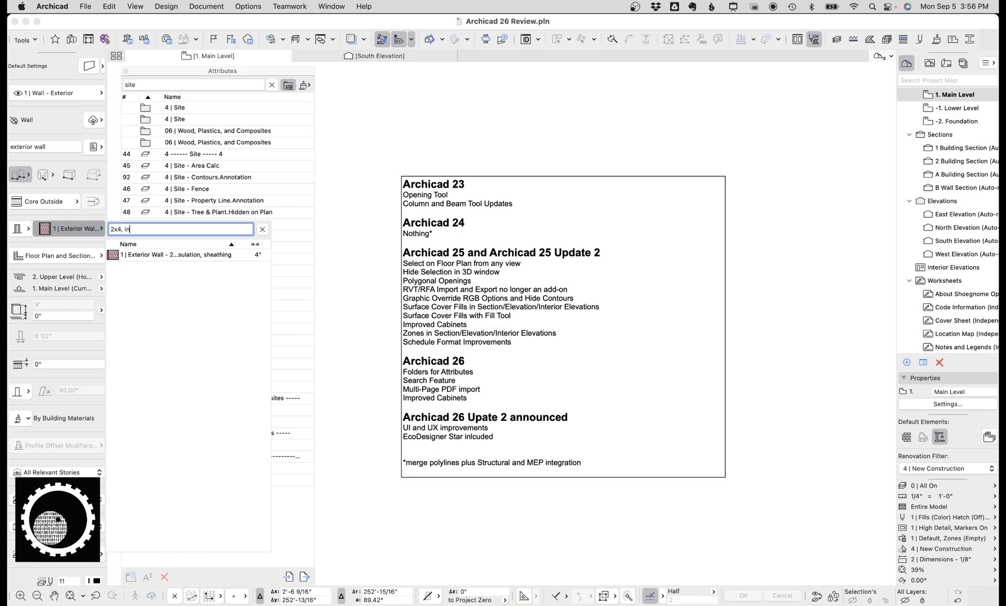
{"action": "key", "text": "BackSpace"}
{"action": "key", "text": "BackSpace"}
{"action": "key", "text": "BackSpace"}
{"action": "key", "text": "BackSpace"}
{"action": "key", "text": "BackSpace"}
{"action": "key", "text": "BackSpace"}
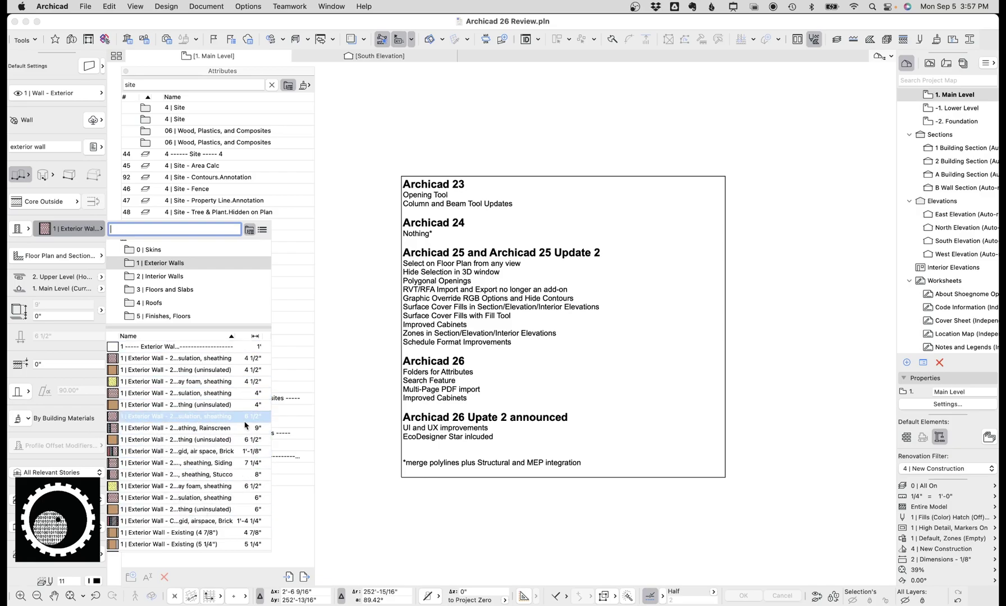
- Close the composite picker and switch the Navigator to the View Map
{"action": "mouse_move", "coordinate": [252, 422]}
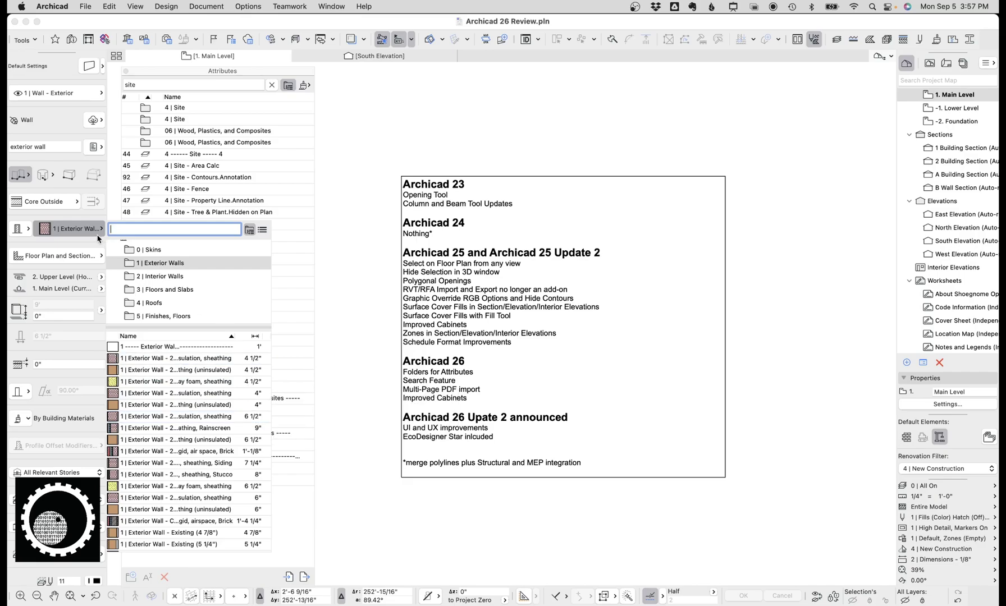
{"action": "left_click", "coordinate": [322, 294]}
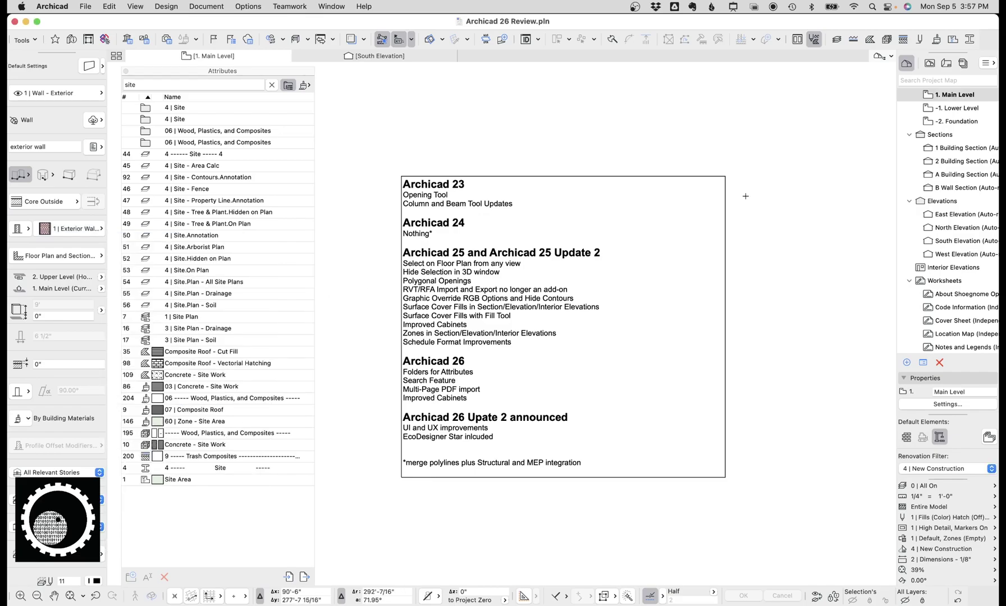
{"action": "left_click", "coordinate": [926, 82]}
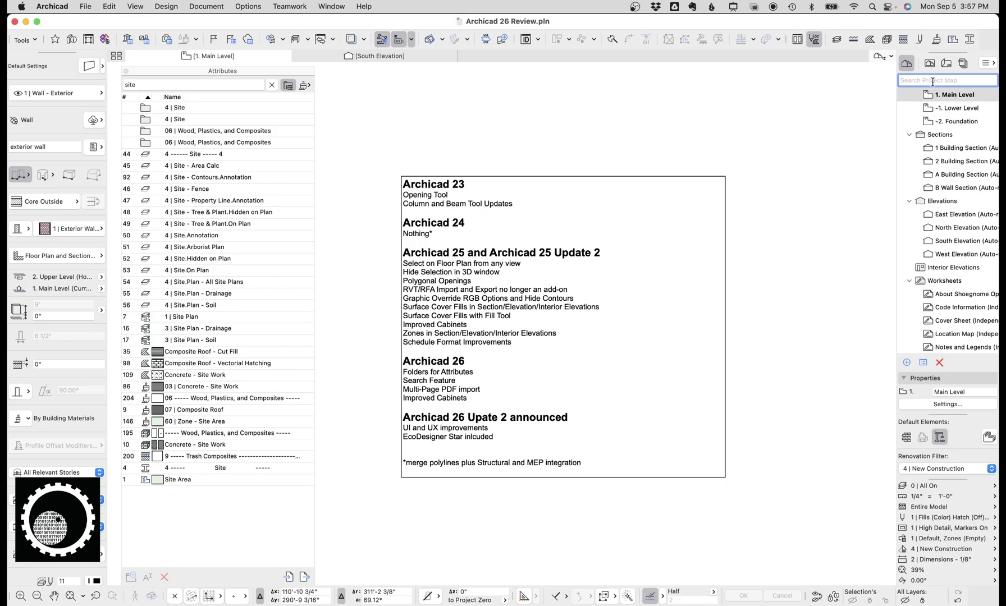
{"action": "left_click", "coordinate": [933, 64]}
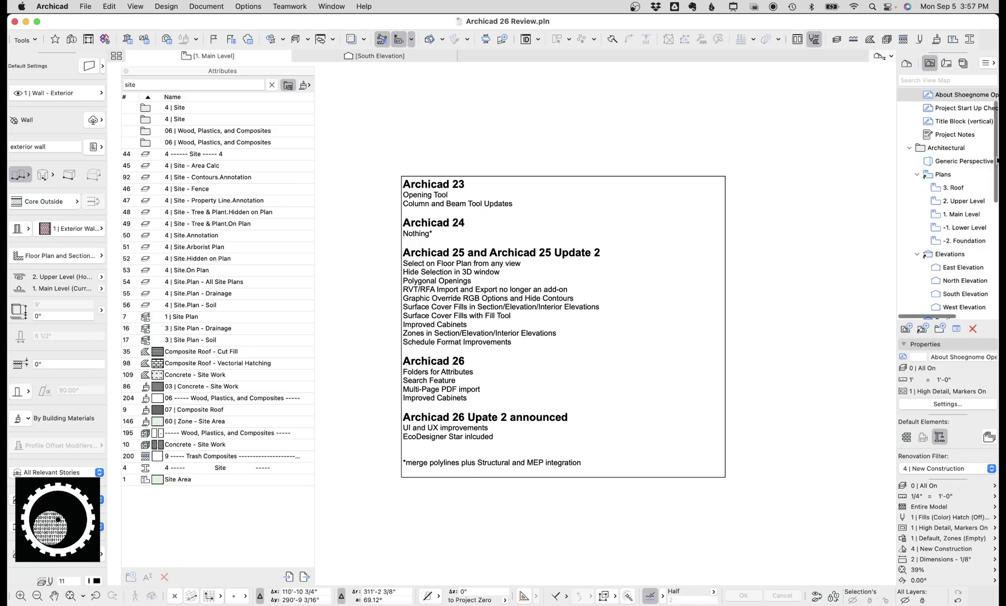
- Search the View Map for 'interio', then replace the search with 'elevation'
{"action": "left_click_drag", "start_coordinate": [982, 161], "coordinate": [955, 161]}
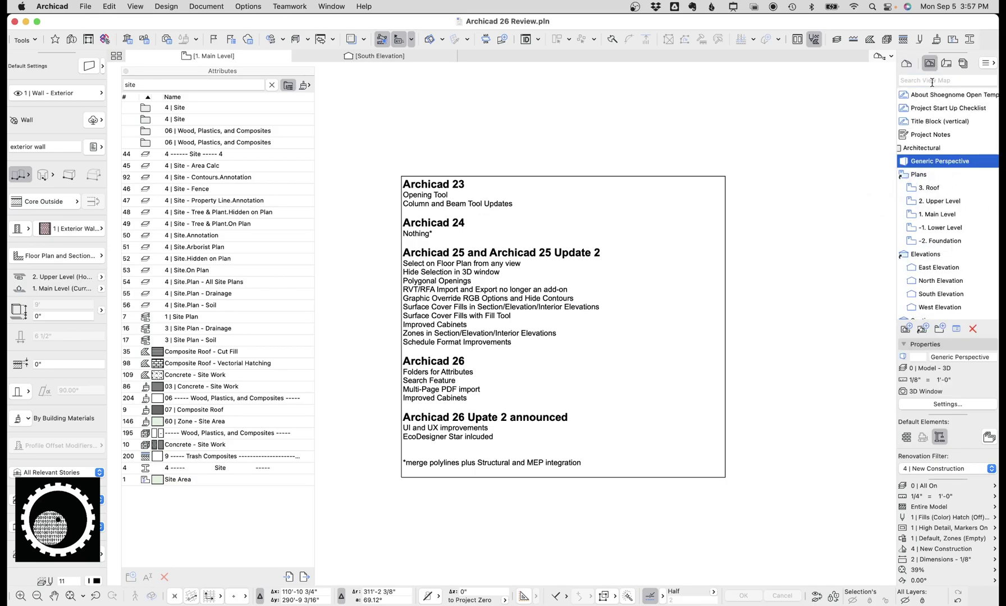
{"action": "left_click", "coordinate": [927, 80]}
{"action": "type", "text": "interio"}
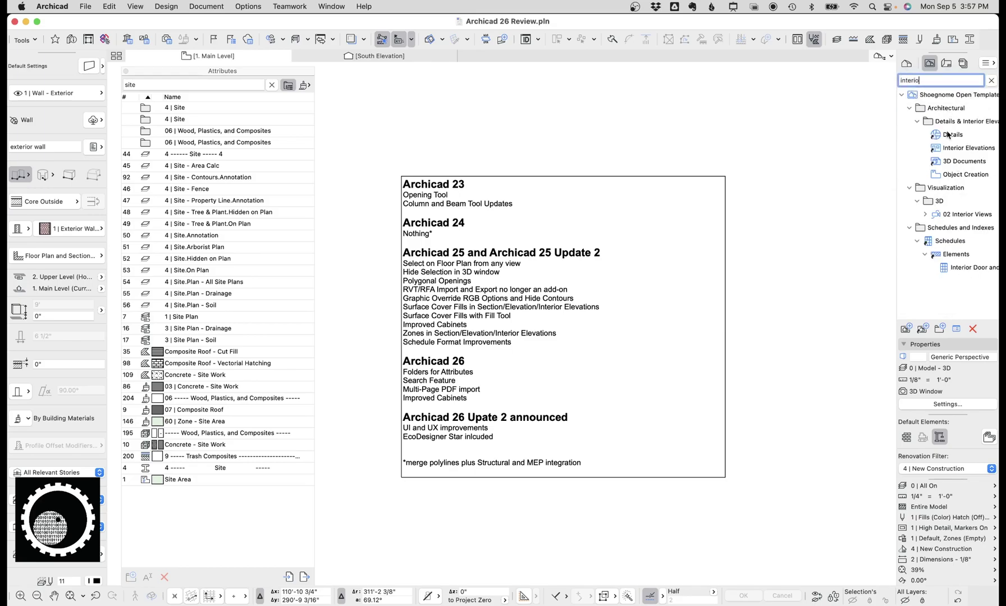
{"action": "key", "text": "super+a"}
{"action": "type", "text": "elevation"}
- Scroll the elevation results, then delete the filter text to show the full tree
{"action": "scroll", "coordinate": [960, 143], "scroll_direction": "down", "scroll_amount": 3}
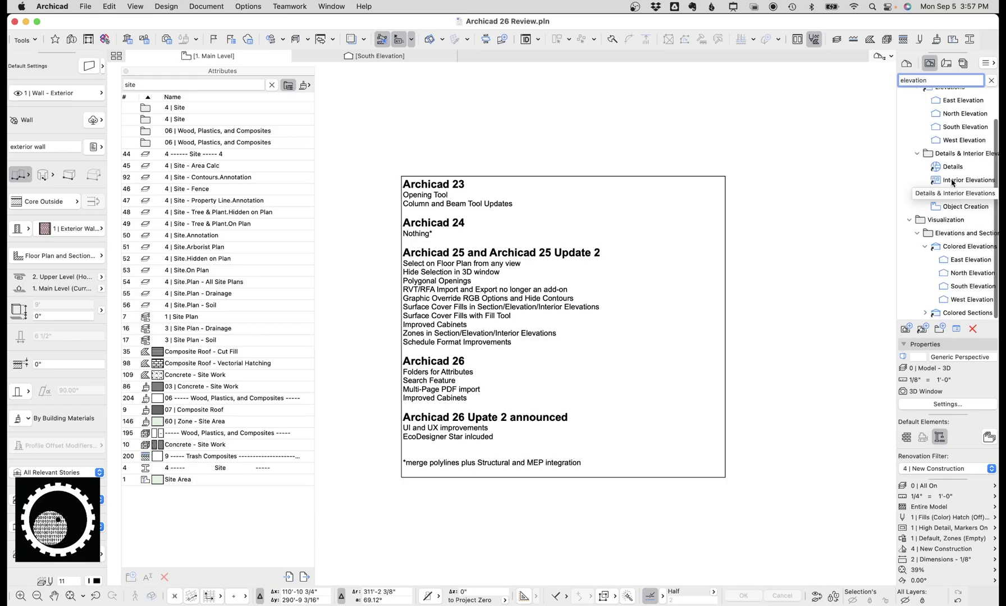
{"action": "scroll", "coordinate": [961, 140], "scroll_direction": "up", "scroll_amount": 3}
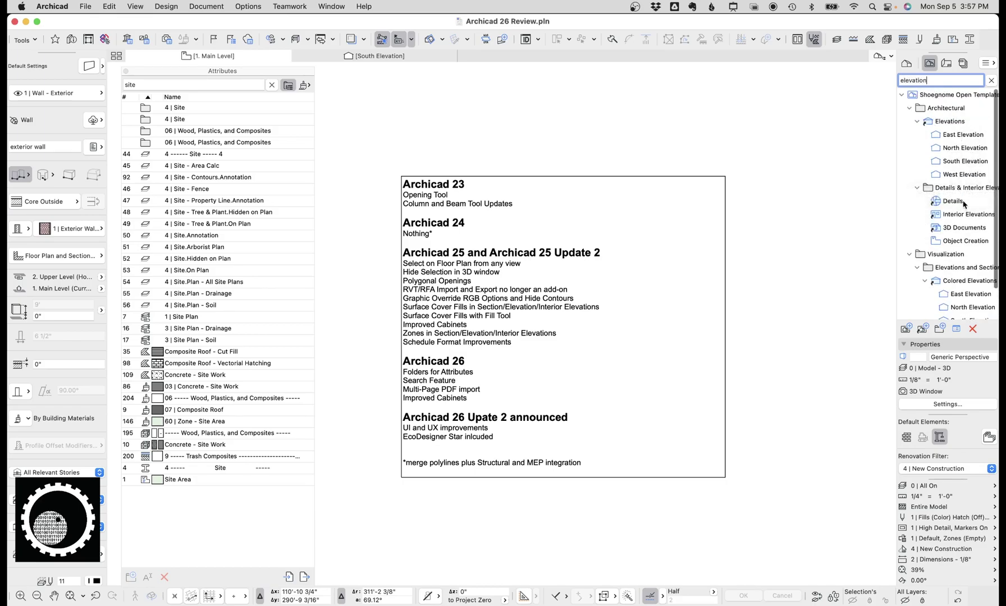
{"action": "scroll", "coordinate": [961, 210], "scroll_direction": "down", "scroll_amount": 2}
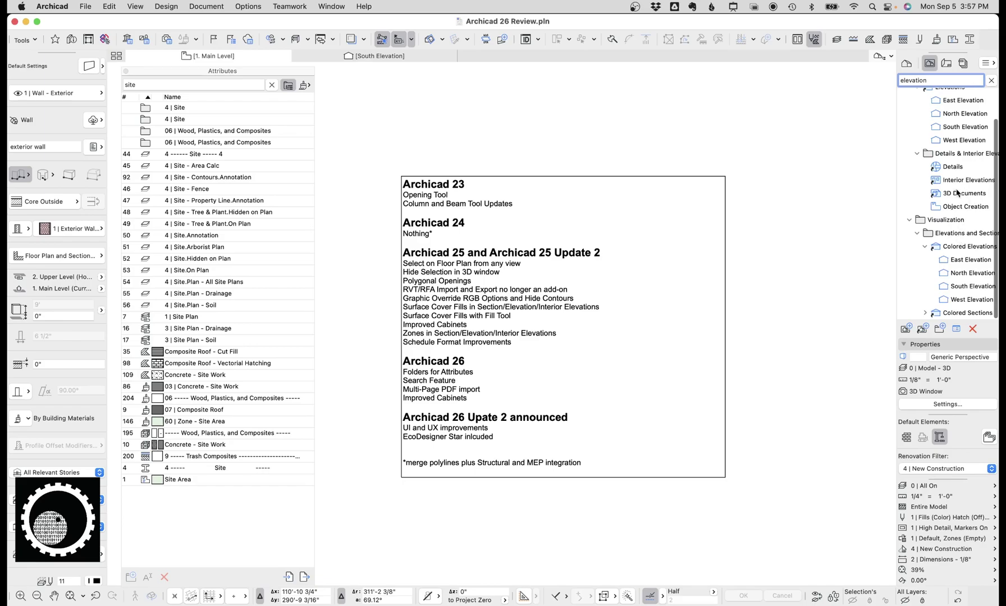
{"action": "scroll", "coordinate": [965, 271], "scroll_direction": "up", "scroll_amount": 2}
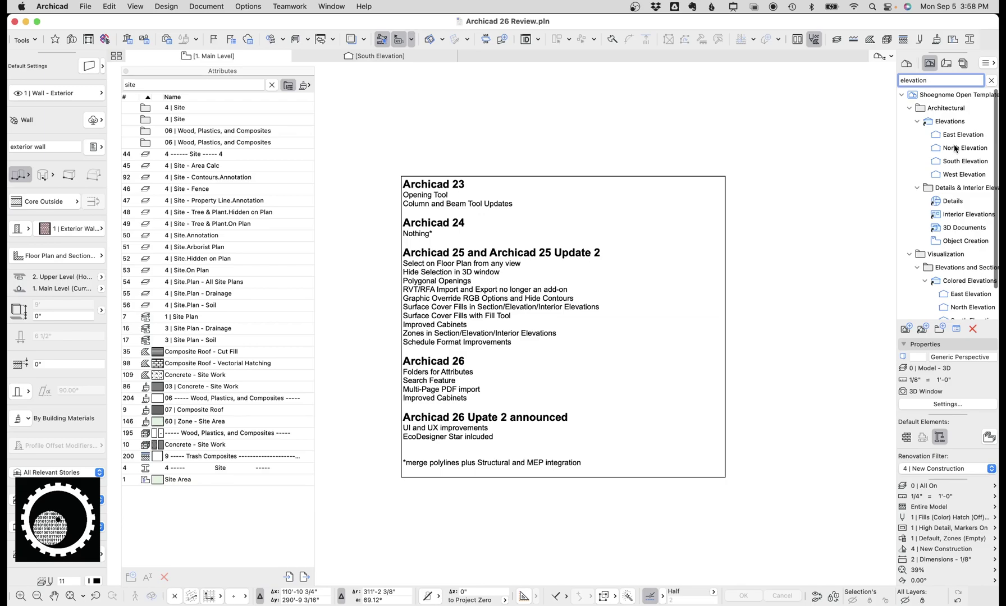
{"action": "scroll", "coordinate": [961, 270], "scroll_direction": "down", "scroll_amount": 2}
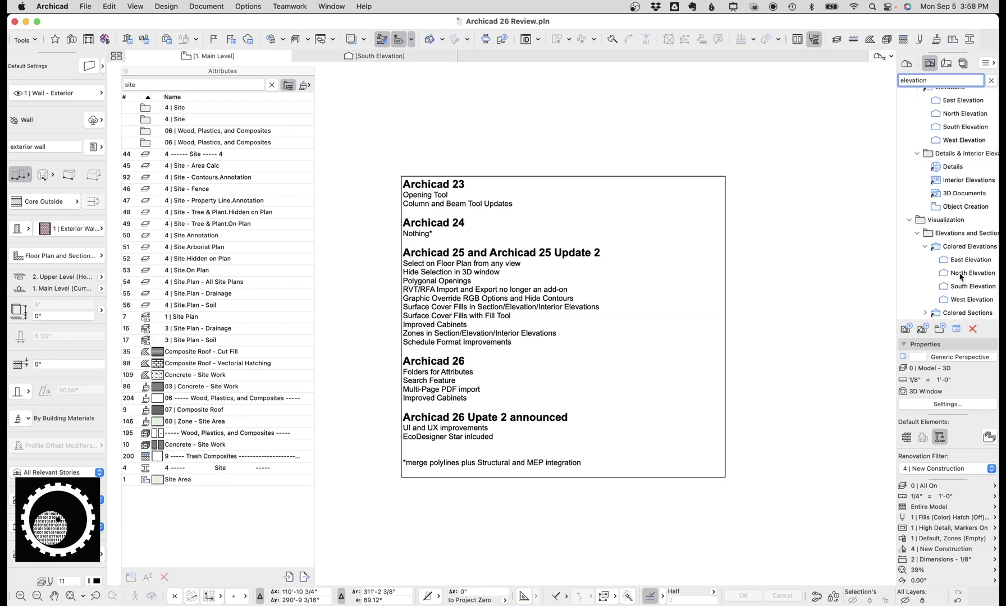
{"action": "scroll", "coordinate": [962, 278], "scroll_direction": "down", "scroll_amount": 2}
{"action": "scroll", "coordinate": [965, 274], "scroll_direction": "up", "scroll_amount": 2}
{"action": "scroll", "coordinate": [966, 274], "scroll_direction": "up", "scroll_amount": 2}
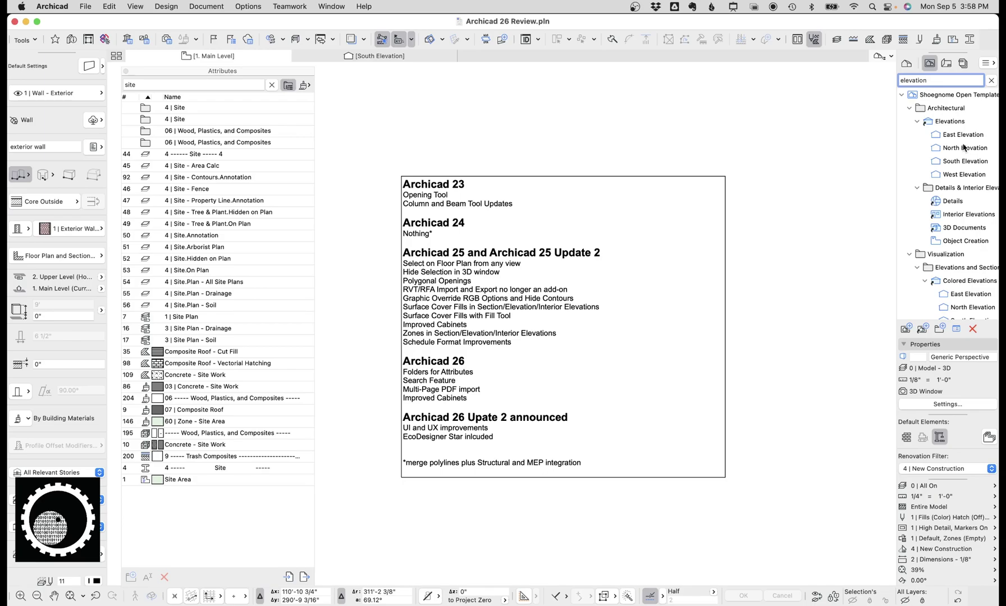
{"action": "scroll", "coordinate": [964, 148], "scroll_direction": "down", "scroll_amount": 2}
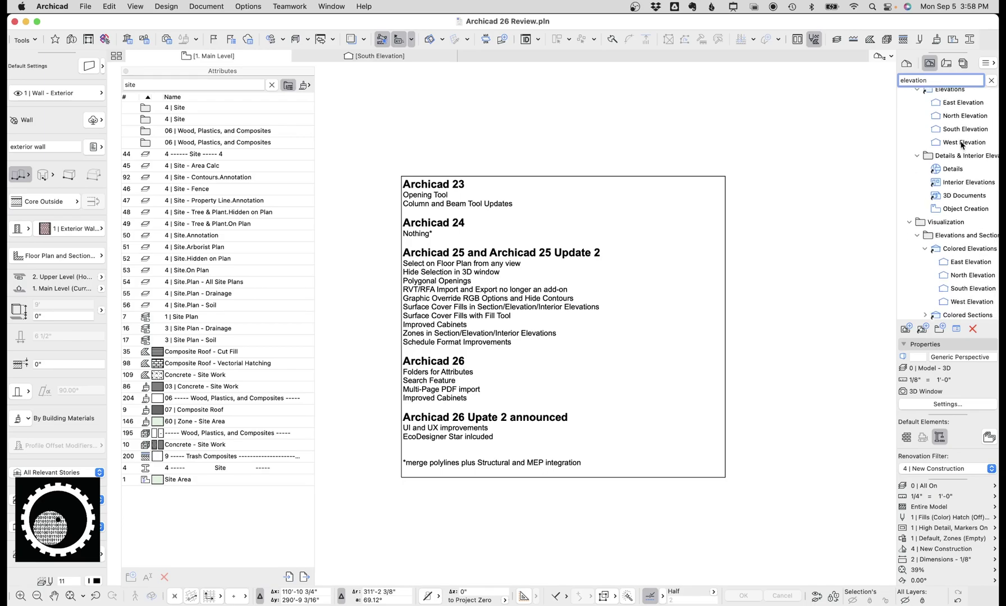
{"action": "key", "text": "BackSpace"}
{"action": "key", "text": "BackSpace"}
{"action": "key", "text": "BackSpace"}
{"action": "key", "text": "BackSpace"}
{"action": "key", "text": "BackSpace"}
{"action": "key", "text": "BackSpace"}
{"action": "key", "text": "BackSpace"}
{"action": "key", "text": "BackSpace"}
{"action": "key", "text": "BackSpace"}
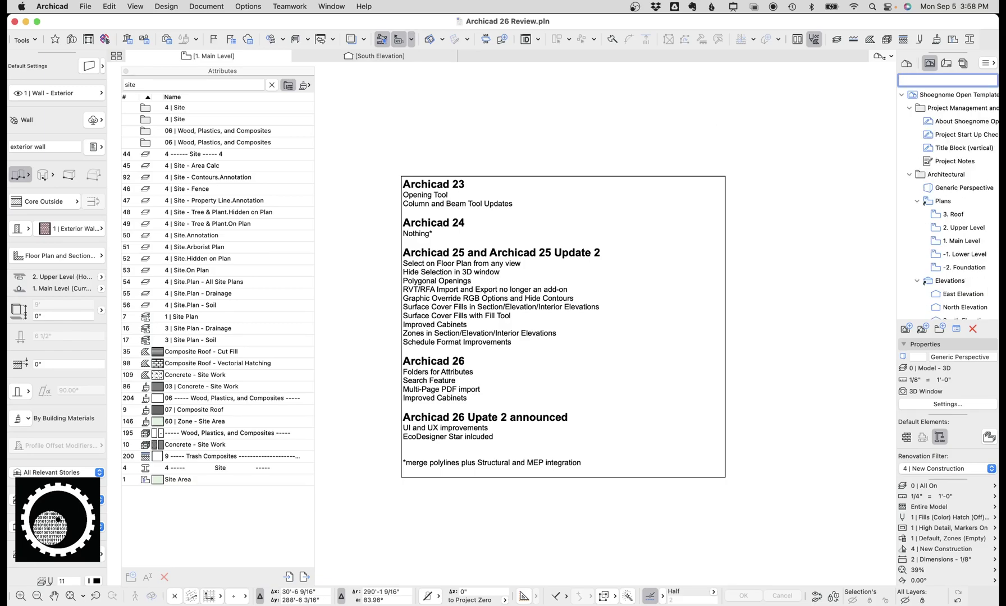
{"action": "left_click_drag", "start_coordinate": [478, 116], "coordinate": [368, 161]}
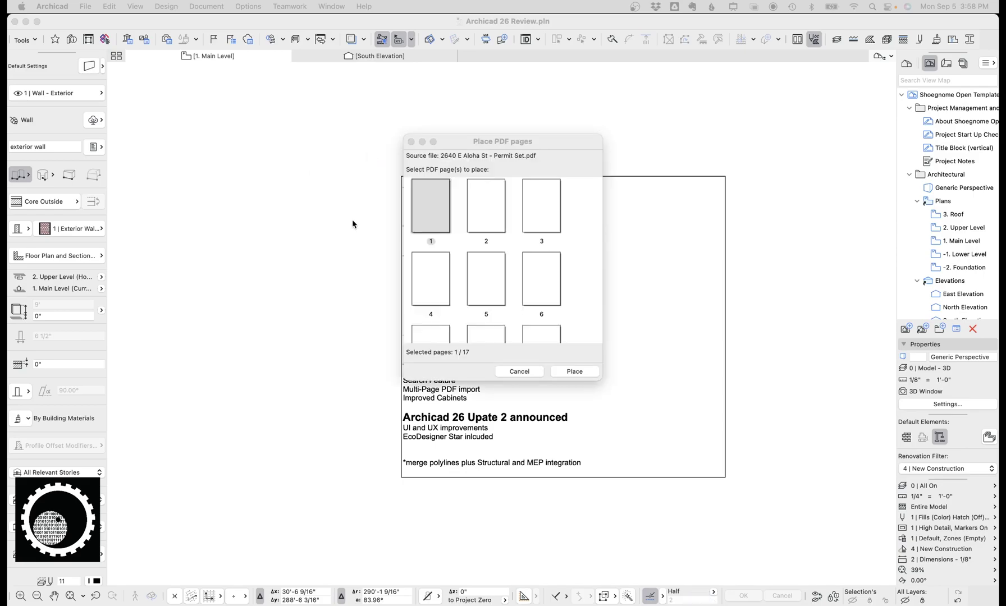
{"action": "left_click", "coordinate": [490, 215], "text": "super"}
{"action": "left_click", "coordinate": [532, 219], "text": "super"}
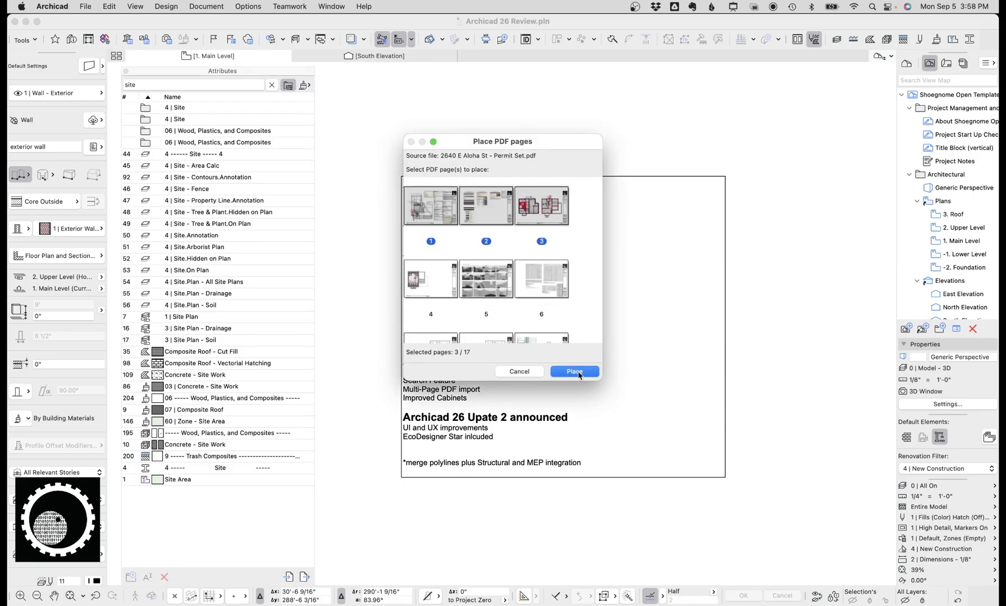
{"action": "left_click", "coordinate": [574, 371]}
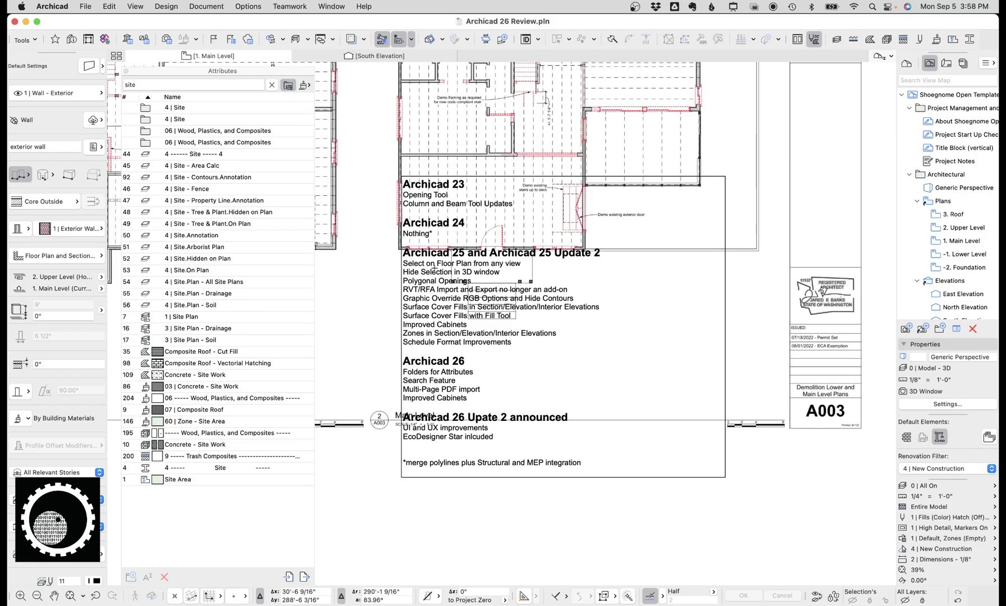
{"action": "scroll", "coordinate": [559, 355], "scroll_direction": "down", "scroll_amount": 10}
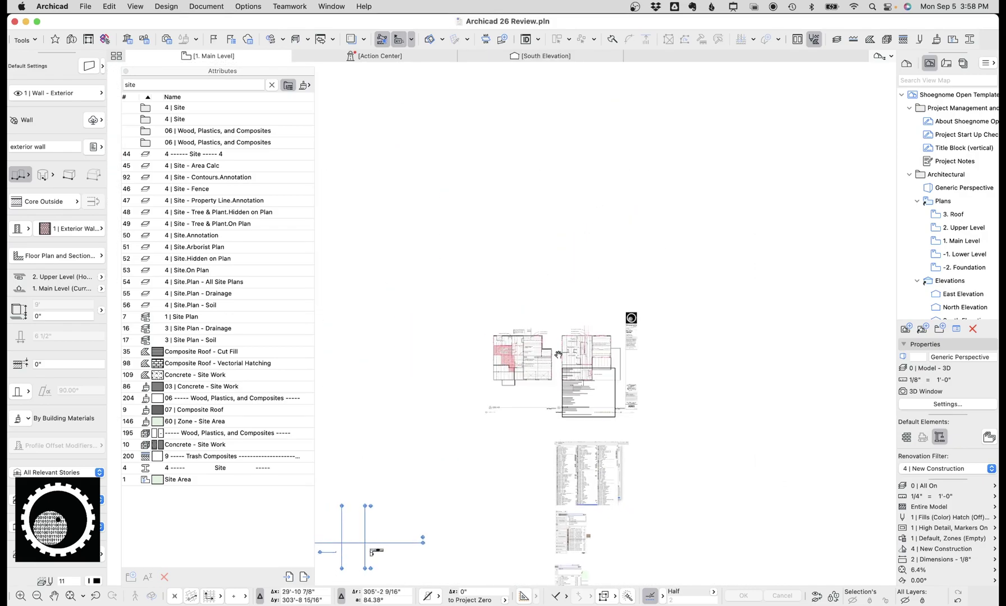
{"action": "left_click", "coordinate": [559, 354]}
{"action": "left_click_drag", "start_coordinate": [559, 355], "coordinate": [560, 217]}
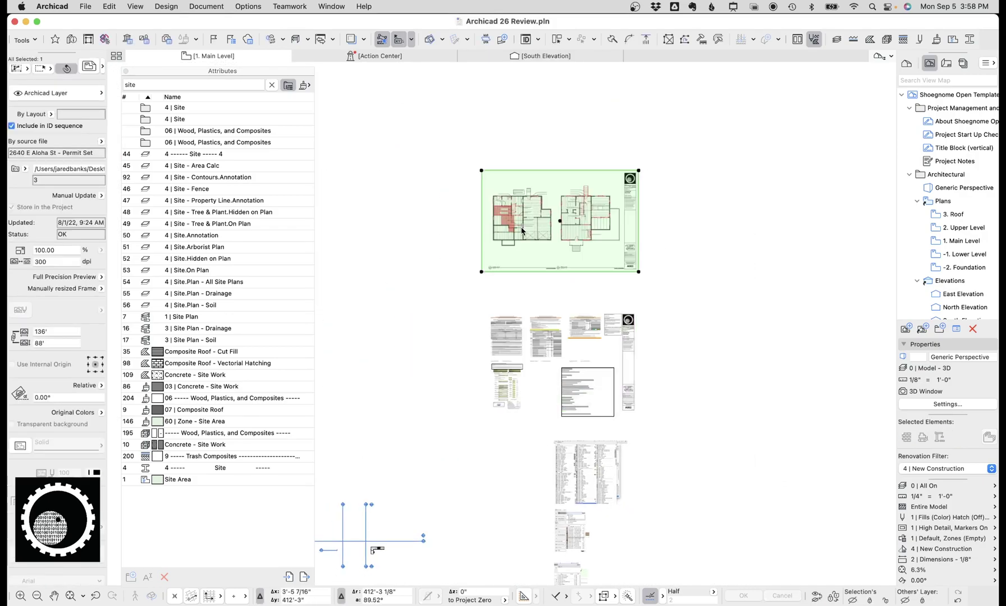
{"action": "left_click", "coordinate": [528, 331]}
{"action": "left_click_drag", "start_coordinate": [528, 332], "coordinate": [529, 247]}
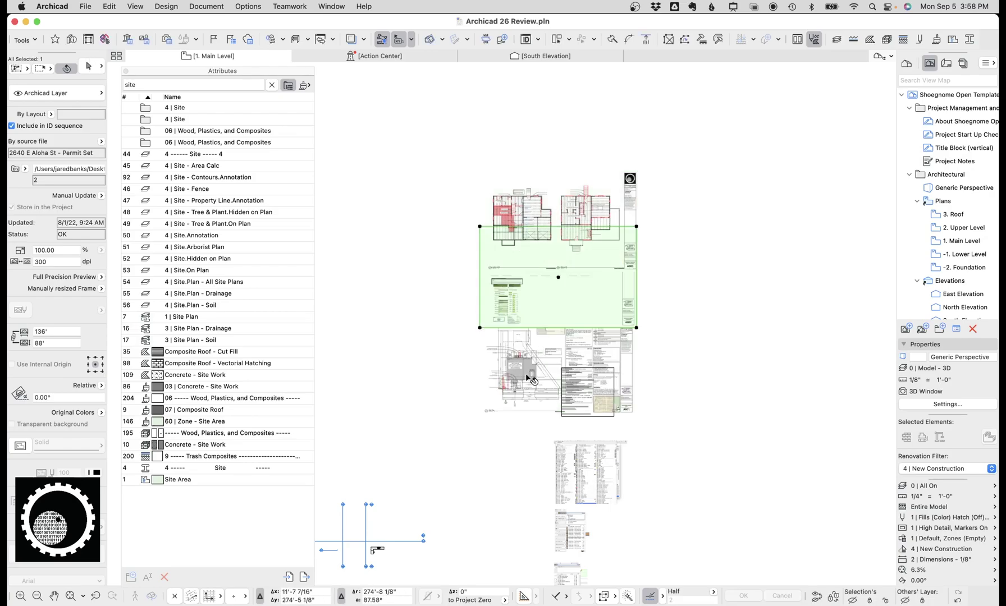
{"action": "left_click", "coordinate": [530, 380], "text": "shift"}
{"action": "left_click", "coordinate": [526, 203], "text": "shift"}
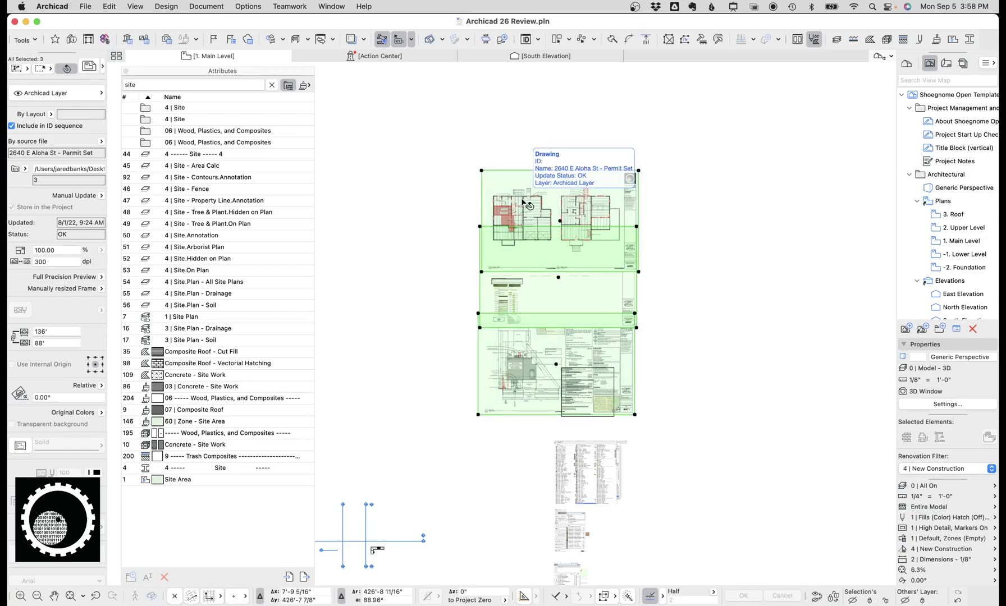
{"action": "key", "text": "Delete"}
{"action": "scroll", "coordinate": [581, 327], "scroll_direction": "up", "scroll_amount": 5}
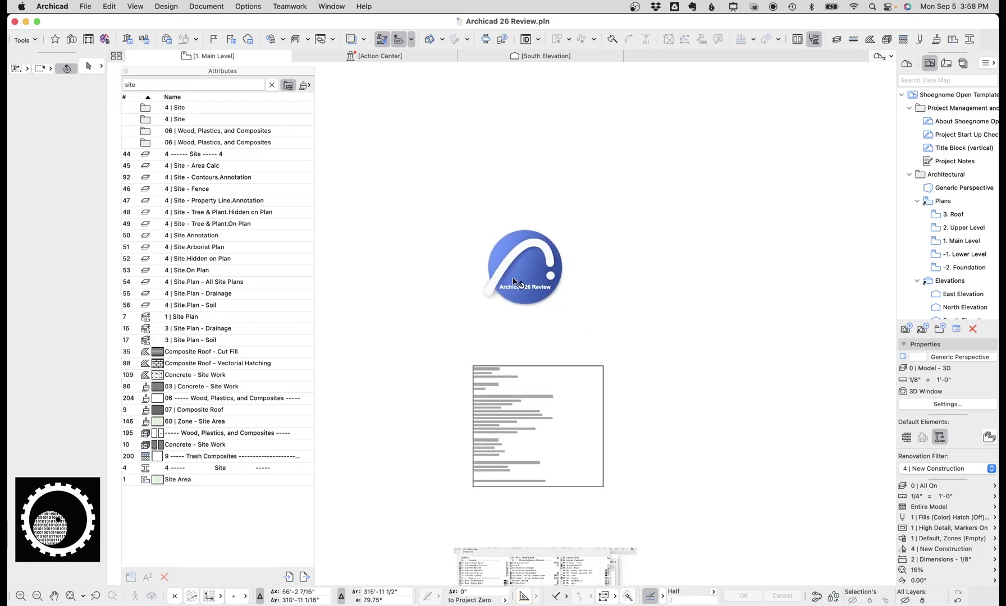
{"action": "scroll", "coordinate": [494, 233], "scroll_direction": "up", "scroll_amount": 5}
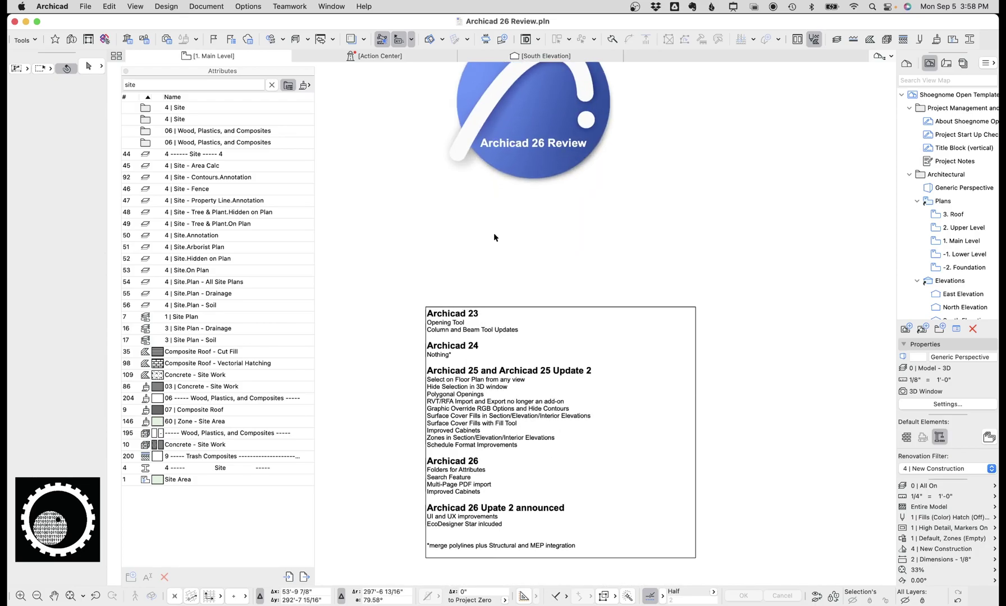
- Zoom in on the L-shaped kitchen cabinets and sink on the 1. Main Level plan
{"action": "scroll", "coordinate": [493, 233], "scroll_direction": "up", "scroll_amount": 3}
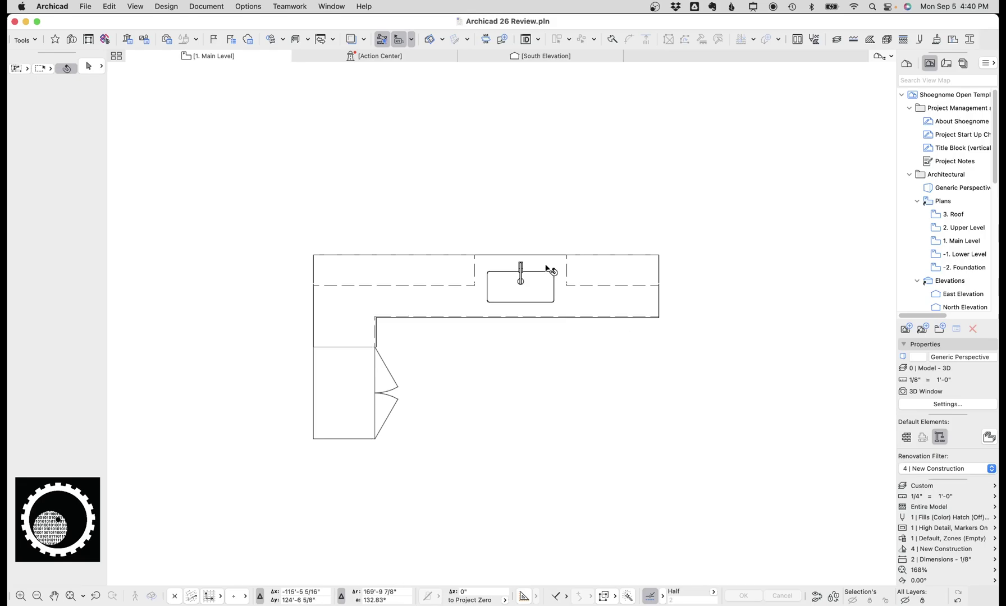
{"action": "key", "text": "alt+shift+a"}
{"action": "mouse_move", "coordinate": [517, 266]}
{"action": "left_mouse_down"}
{"action": "mouse_move", "coordinate": [478, 265]}
{"action": "mouse_move", "coordinate": [480, 309]}
{"action": "mouse_move", "coordinate": [566, 312]}
{"action": "mouse_move", "coordinate": [526, 268]}
{"action": "left_mouse_up"}
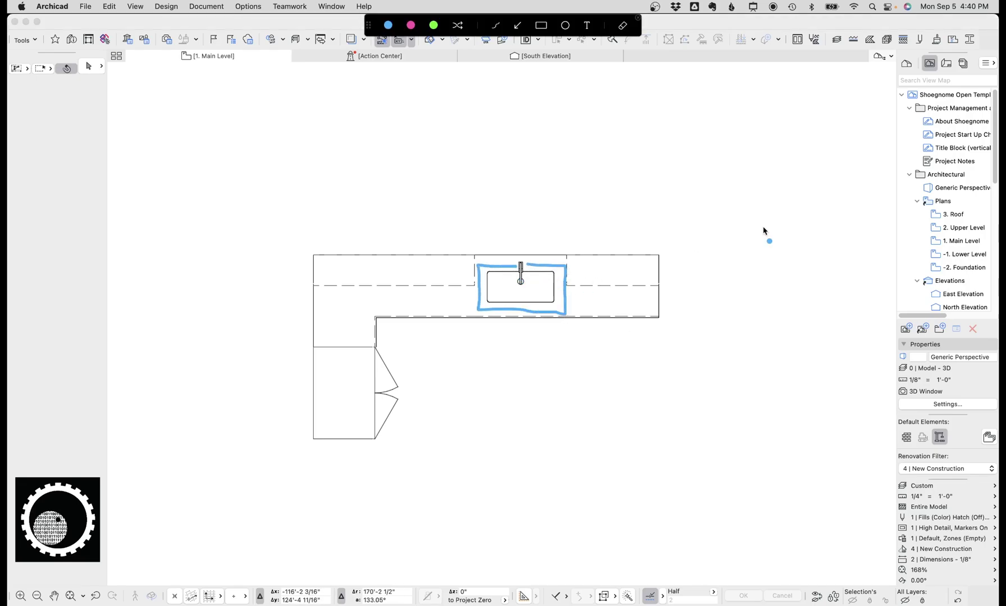
{"action": "key", "text": "Escape"}
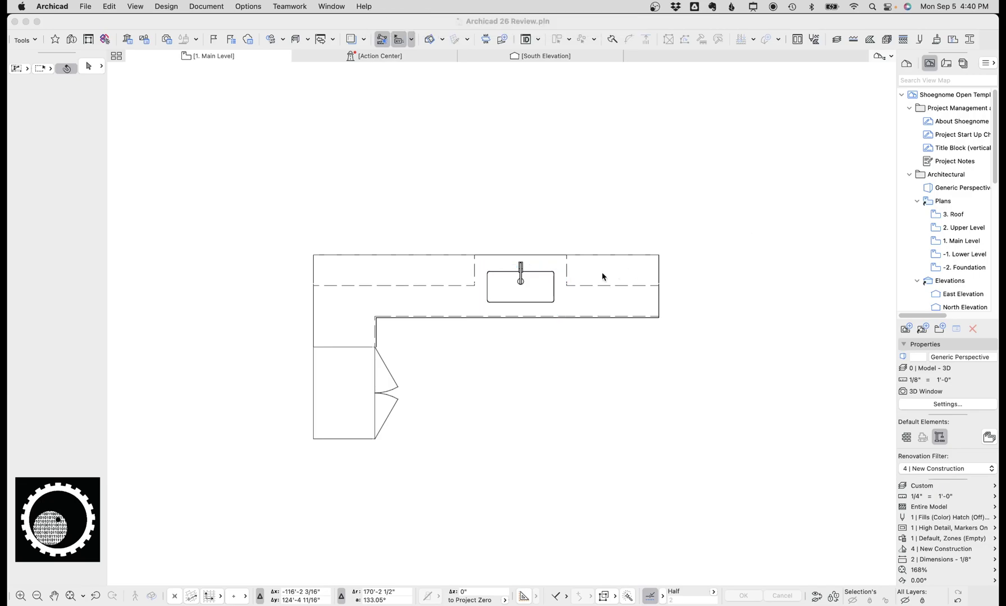
{"action": "left_click", "coordinate": [550, 267]}
{"action": "left_click", "coordinate": [550, 264]}
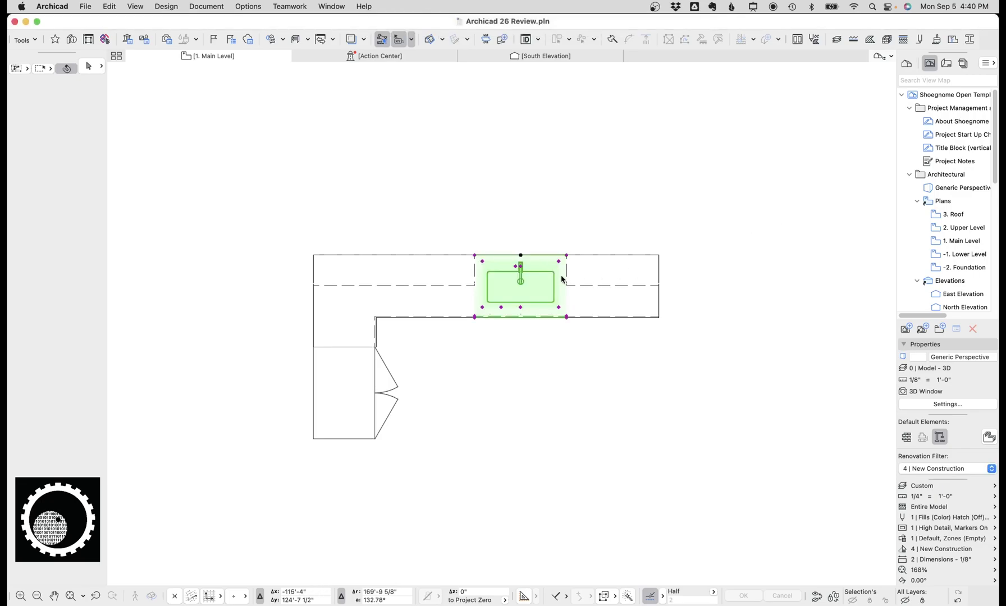
{"action": "key", "text": "super+t"}
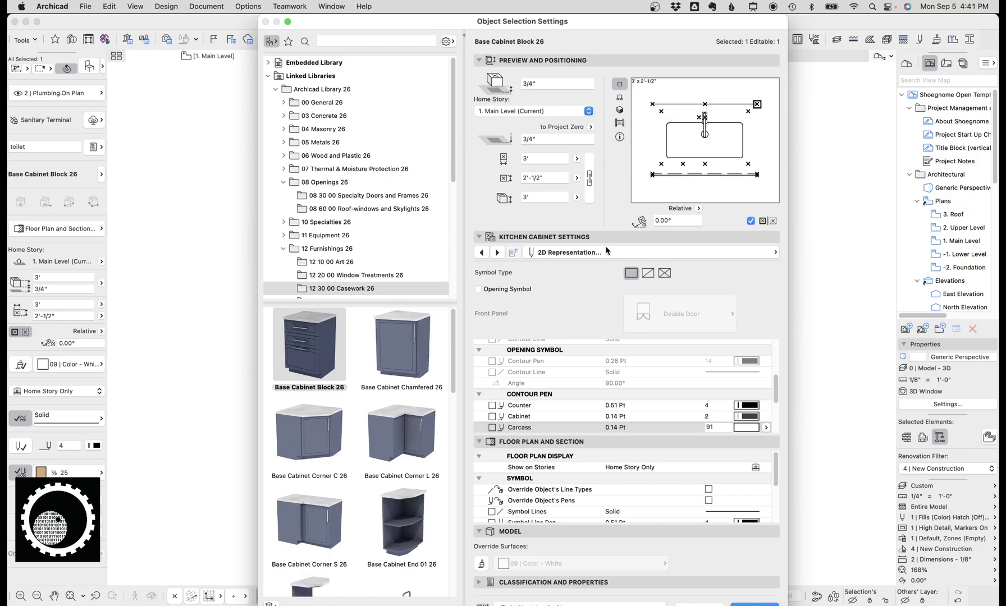
{"action": "left_click", "coordinate": [612, 254]}
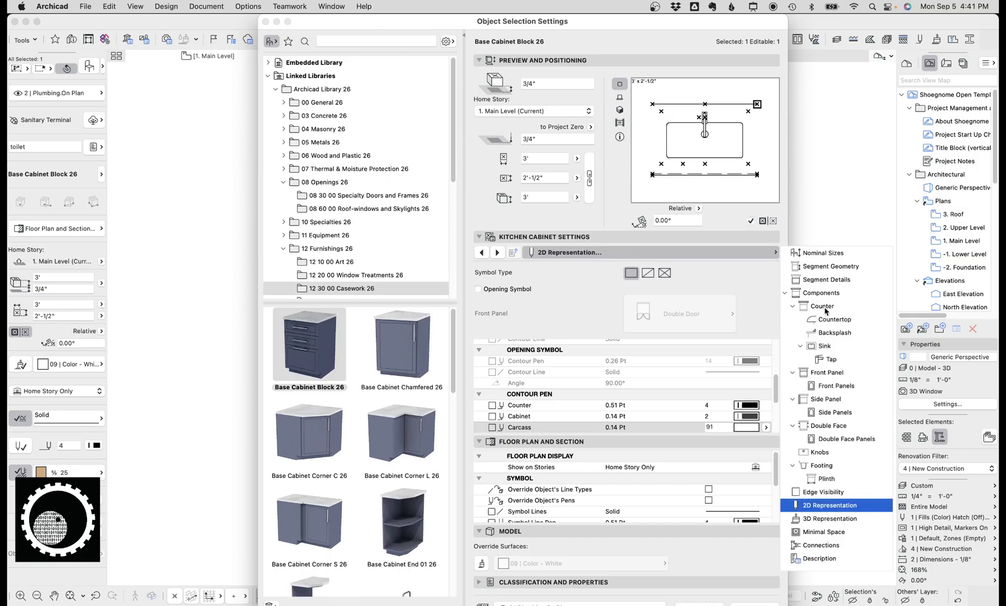
{"action": "left_click", "coordinate": [830, 346]}
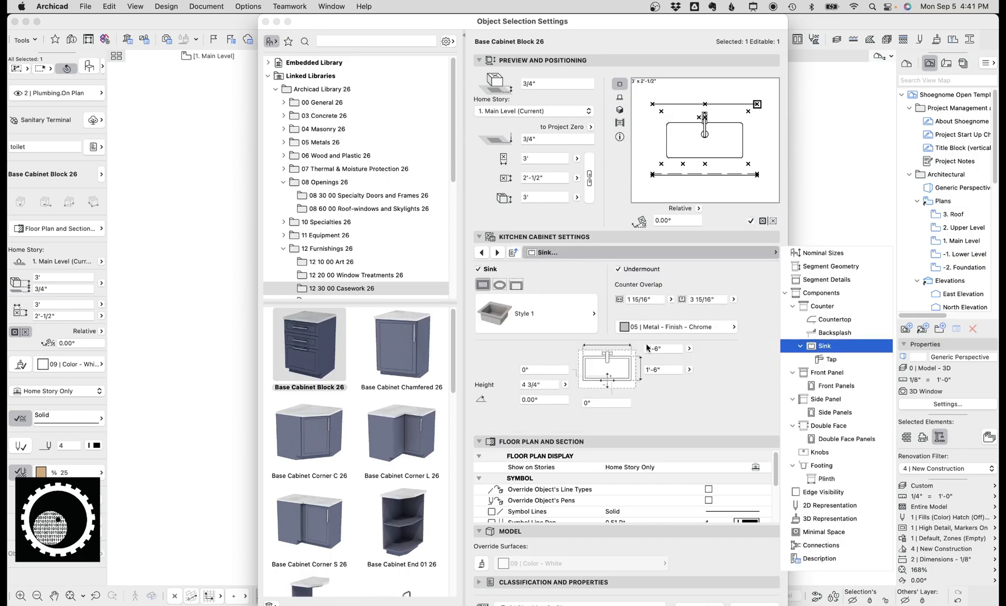
{"action": "left_click", "coordinate": [666, 349]}
{"action": "type", "text": "2'"}
{"action": "key", "text": "Tab"}
{"action": "left_click", "coordinate": [676, 368]}
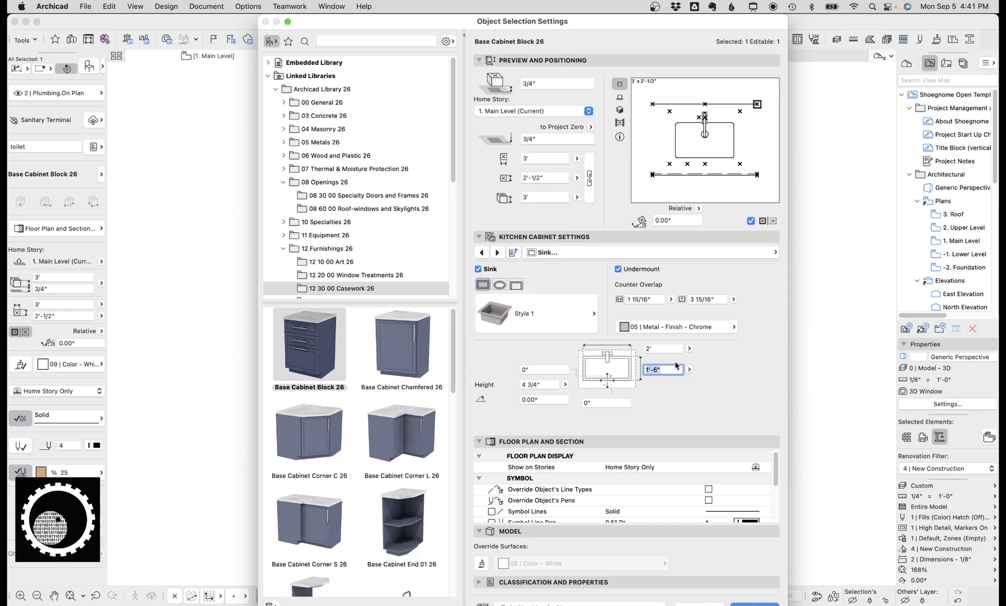
{"action": "key", "text": "Tab"}
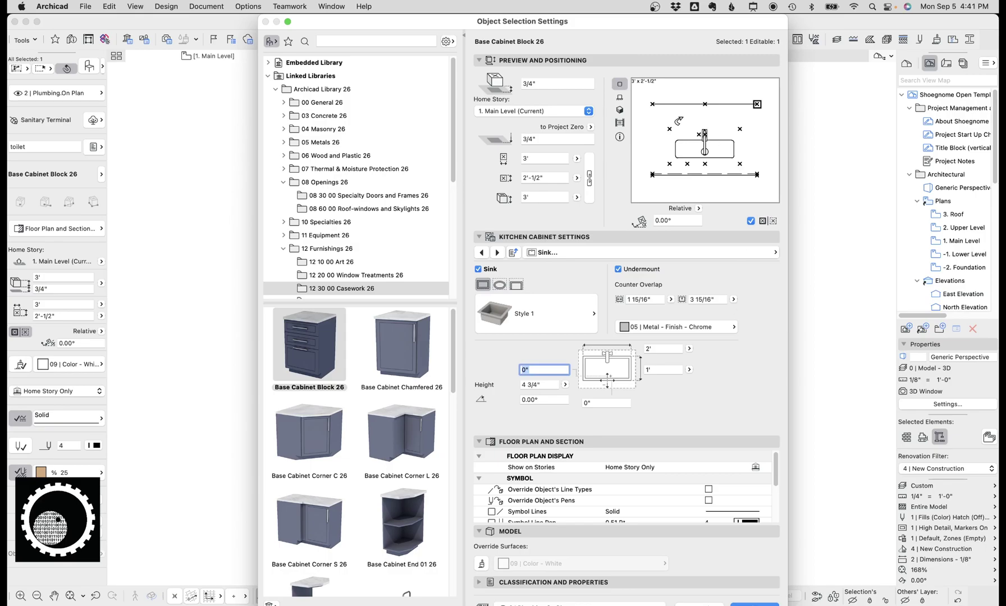
{"action": "left_click", "coordinate": [653, 302]}
{"action": "type", "text": "0"}
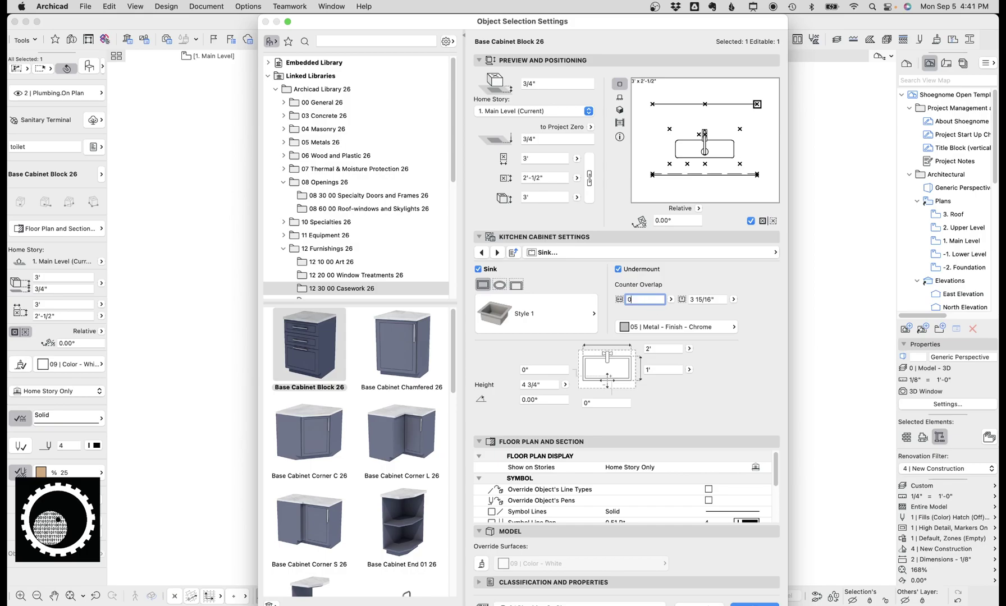
{"action": "key", "text": "Tab"}
{"action": "type", "text": "0"}
{"action": "key", "text": "Tab"}
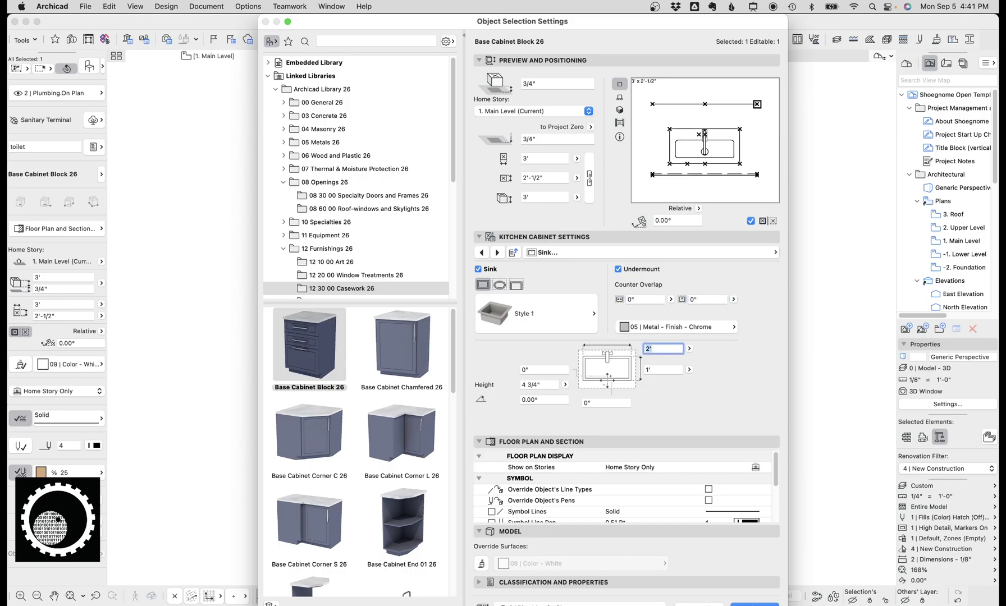
{"action": "key", "text": "super+z"}
{"action": "key", "text": "super+z"}
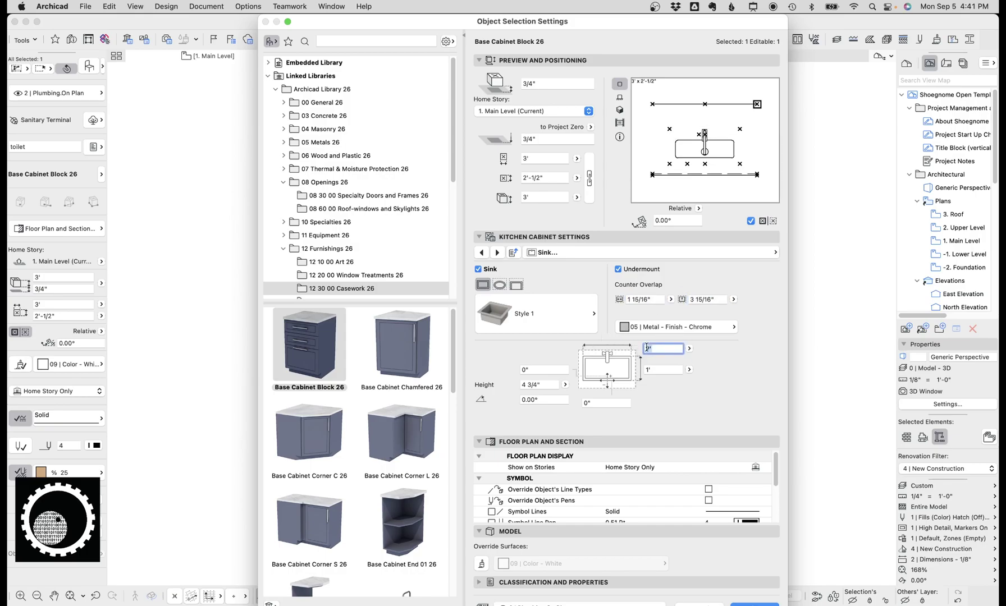
{"action": "key", "text": "Tab"}
{"action": "type", "text": "2"}
{"action": "key", "text": "Tab"}
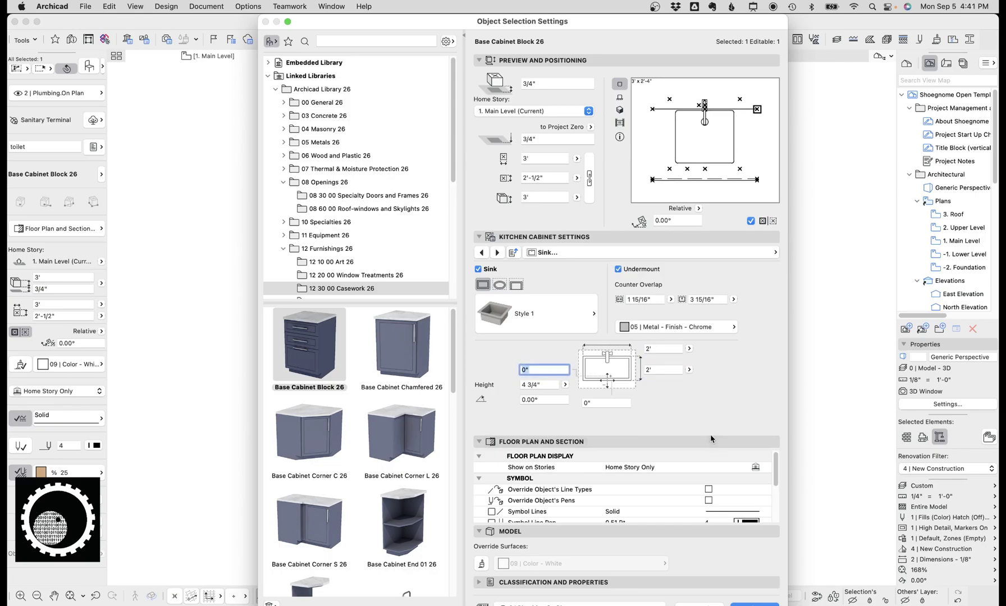
{"action": "key", "text": "shift+Tab"}
{"action": "type", "text": "1'6"}
{"action": "key", "text": "Tab"}
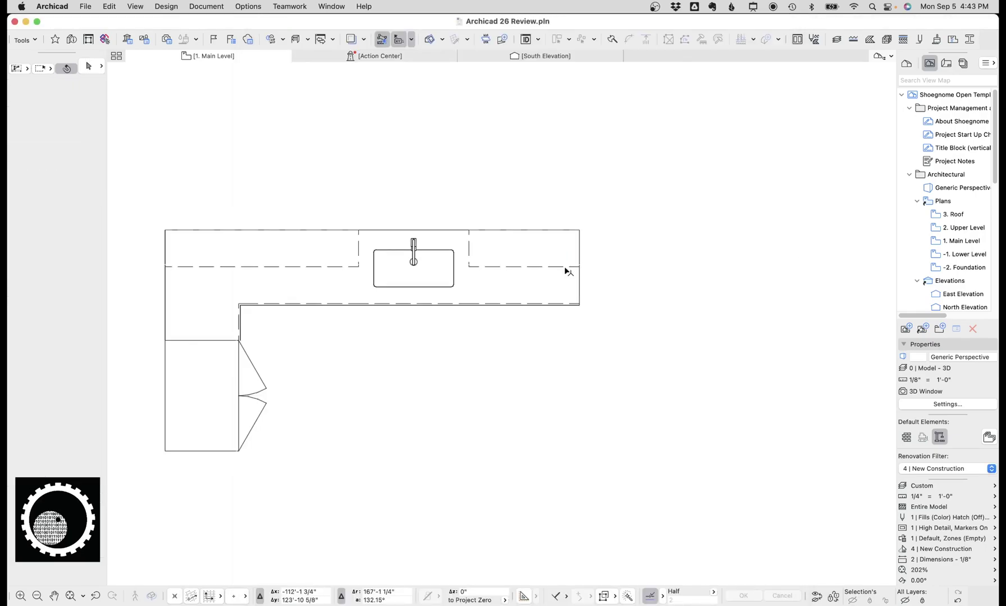
- Open the settings of the cabinet right of the sink, view Edge Visibility, then reopen the page list
{"action": "left_click", "coordinate": [562, 281]}
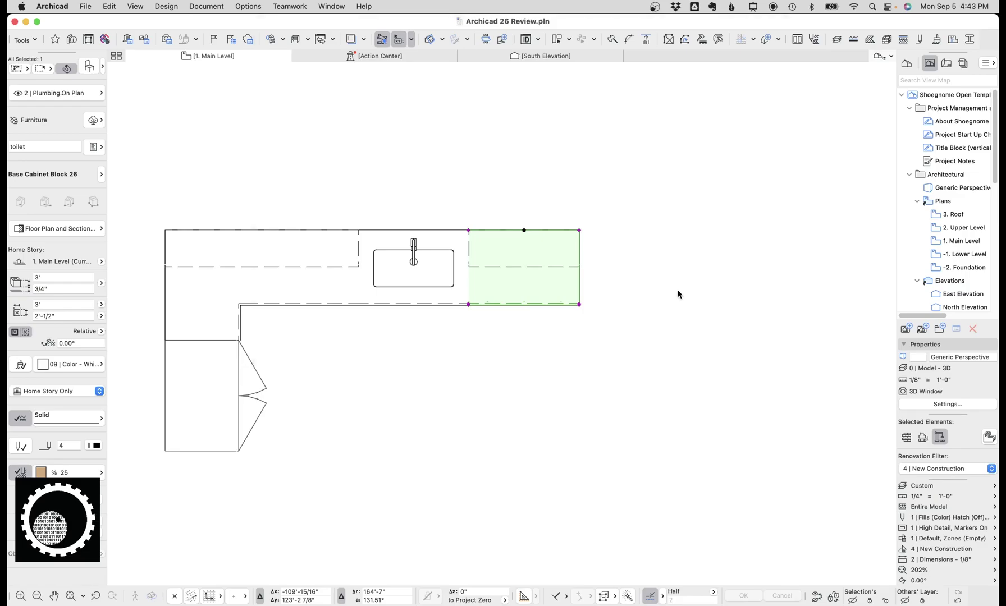
{"action": "key", "text": "super+t"}
{"action": "left_click", "coordinate": [585, 252]}
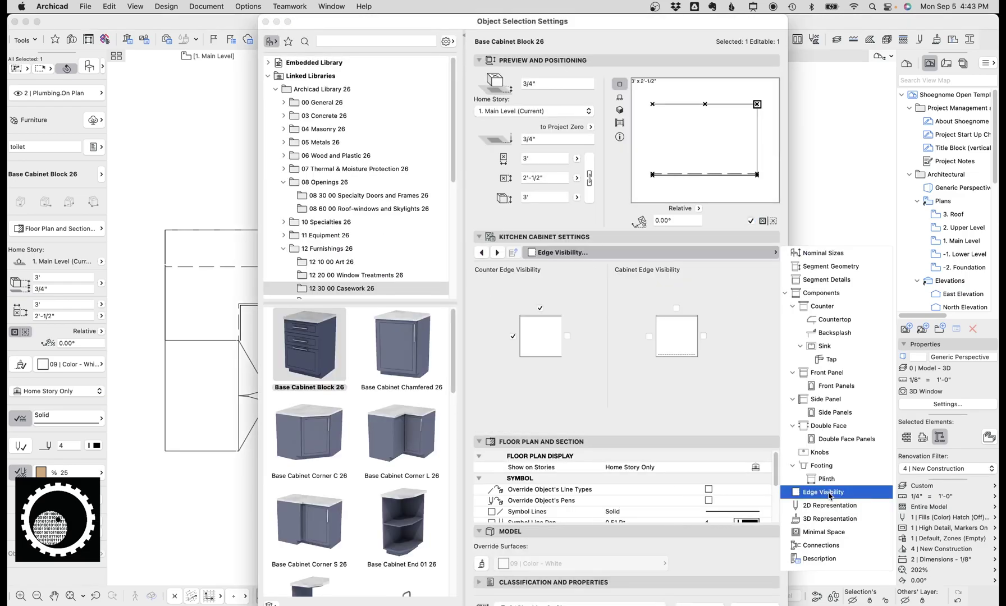
{"action": "left_click", "coordinate": [830, 495]}
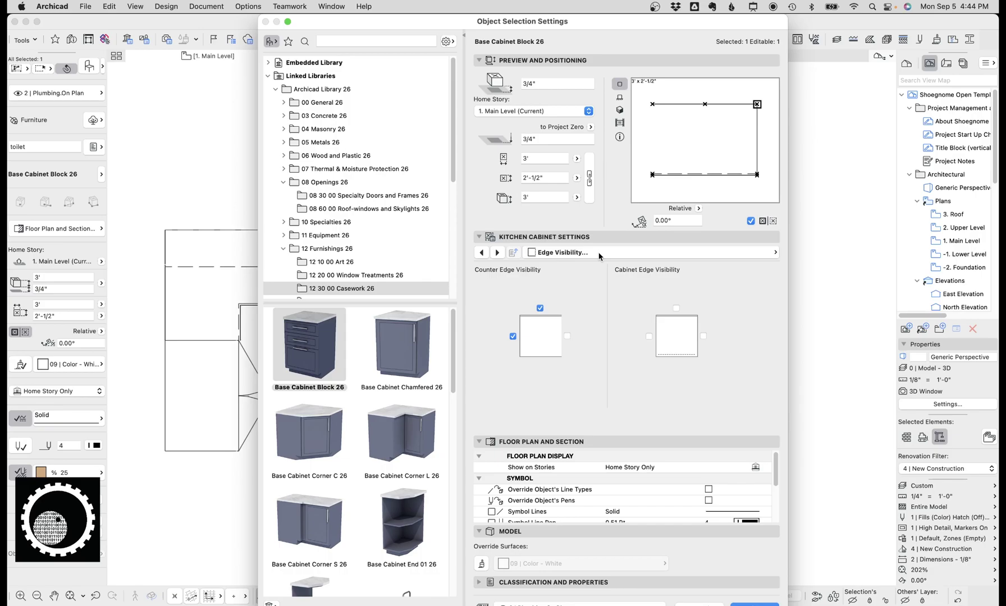
{"action": "left_click", "coordinate": [600, 255]}
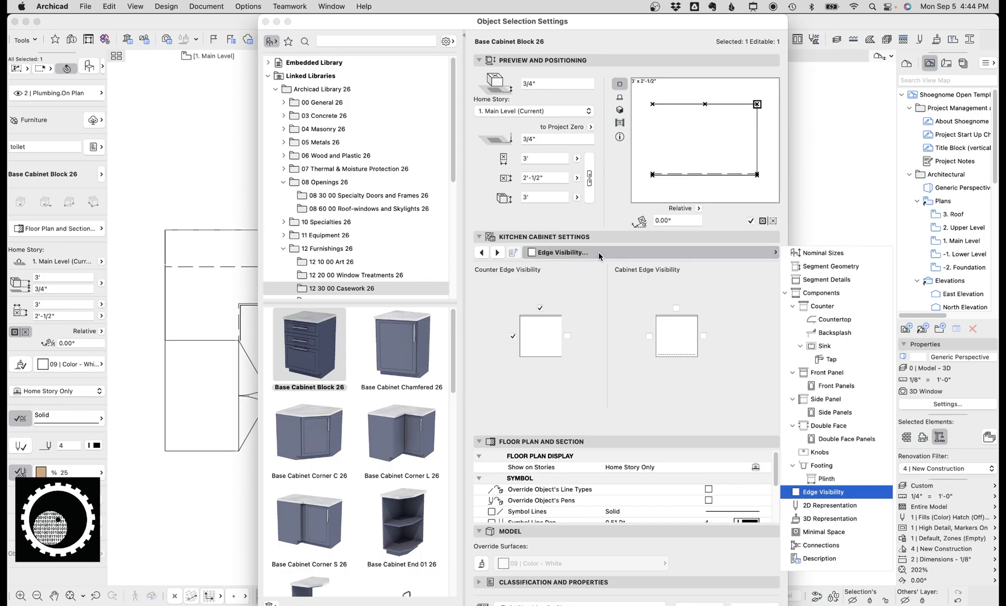
- Set the base cabinet's carcass contour to Dashed - Dense with red pen 111
{"action": "left_click", "coordinate": [837, 505]}
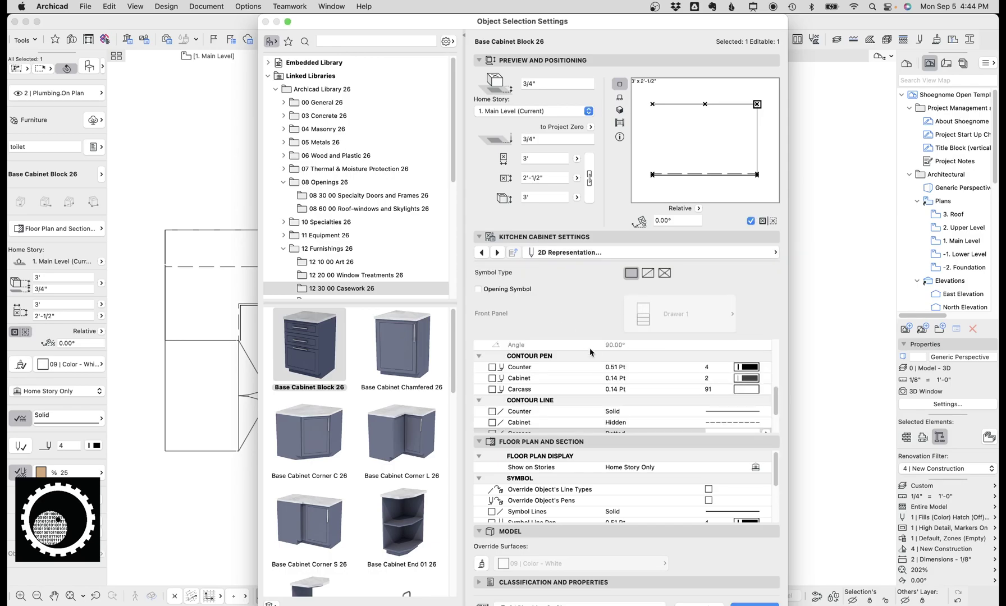
{"action": "scroll", "coordinate": [629, 391], "scroll_direction": "down", "scroll_amount": 3}
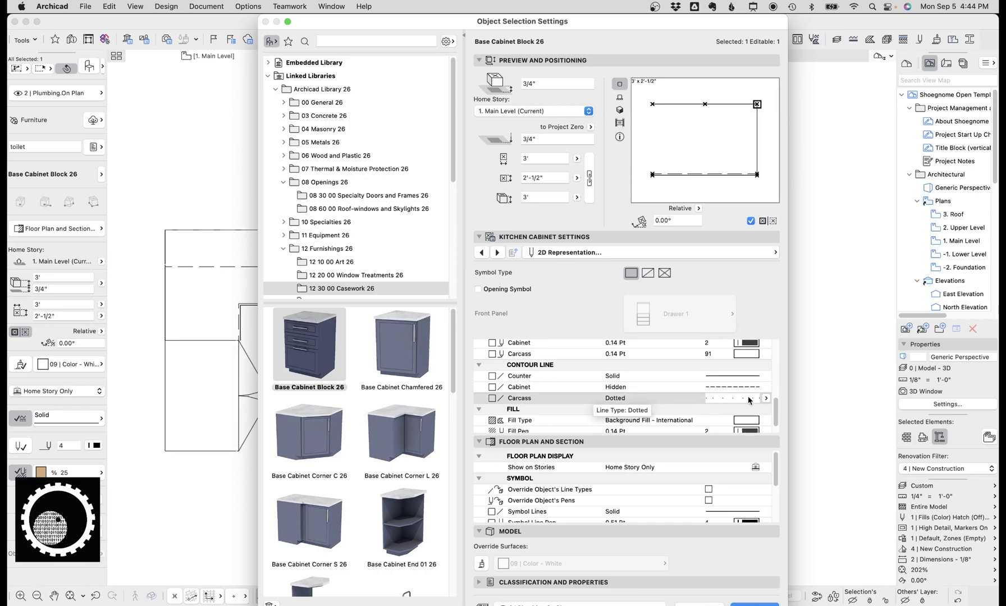
{"action": "left_click", "coordinate": [767, 399]}
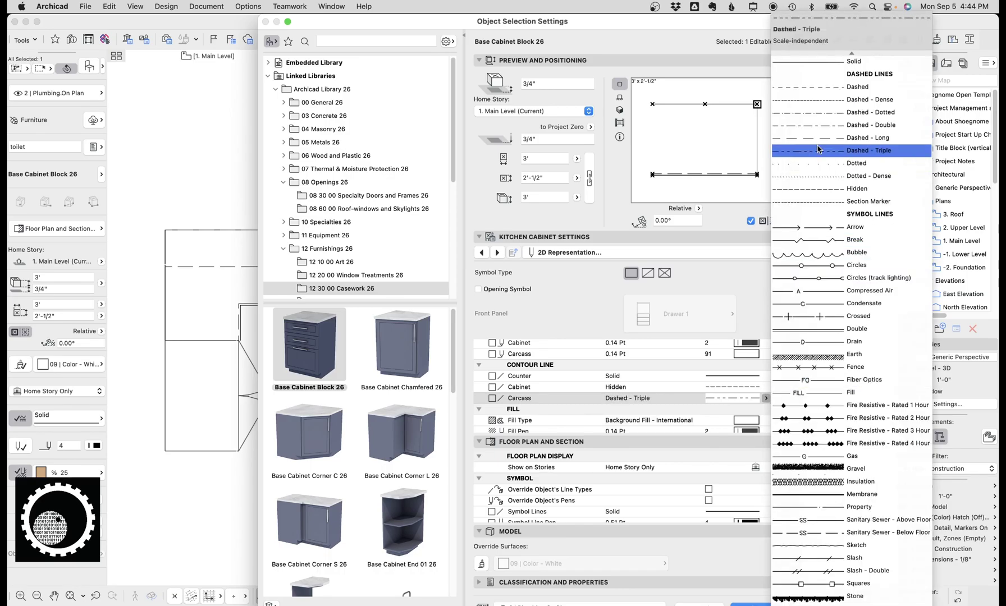
{"action": "left_click", "coordinate": [820, 100]}
{"action": "scroll", "coordinate": [757, 426], "scroll_direction": "down", "scroll_amount": 1}
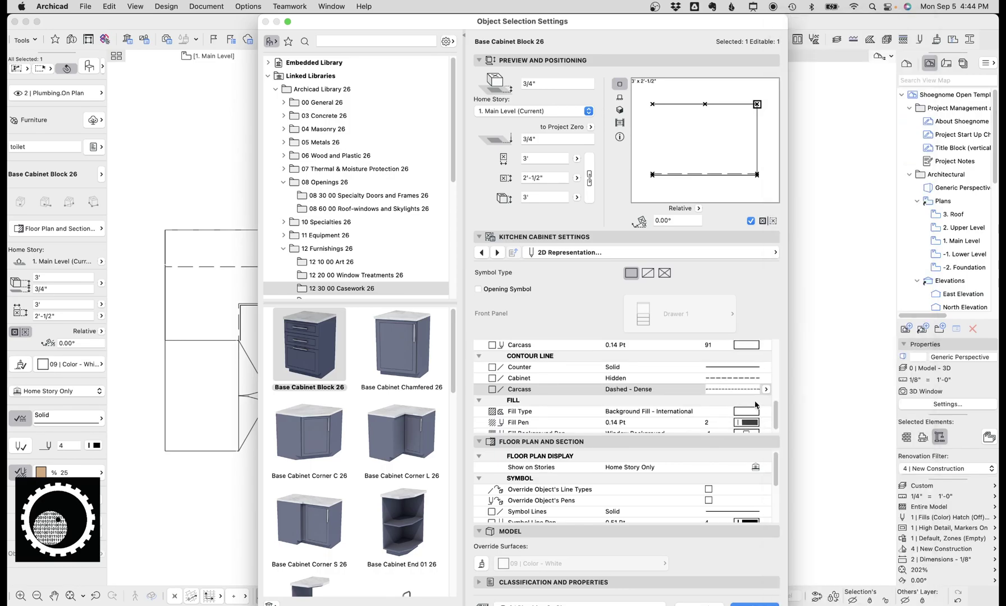
{"action": "scroll", "coordinate": [752, 416], "scroll_direction": "up", "scroll_amount": 2}
{"action": "left_click", "coordinate": [746, 396]}
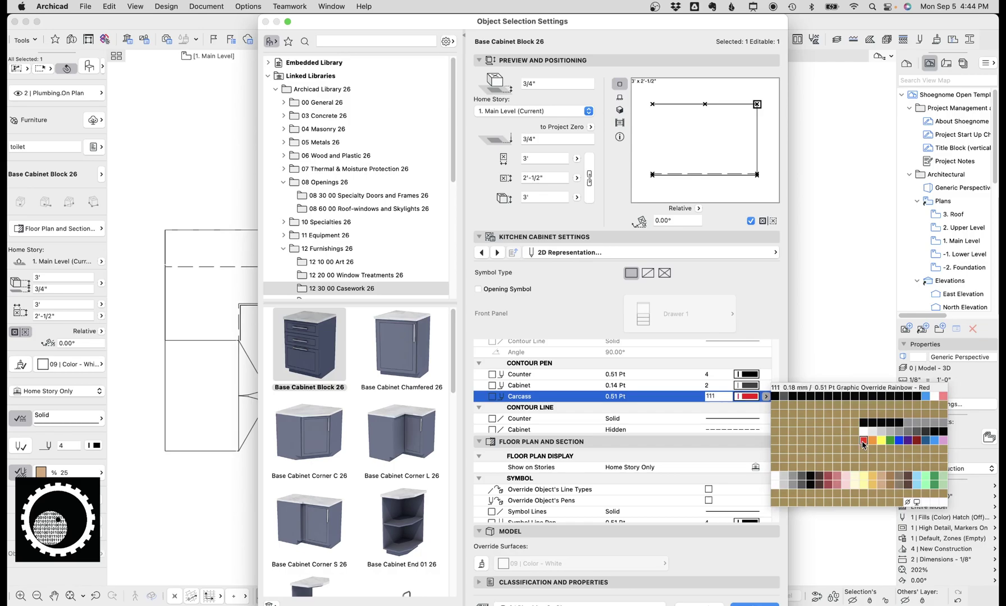
{"action": "left_click", "coordinate": [863, 440]}
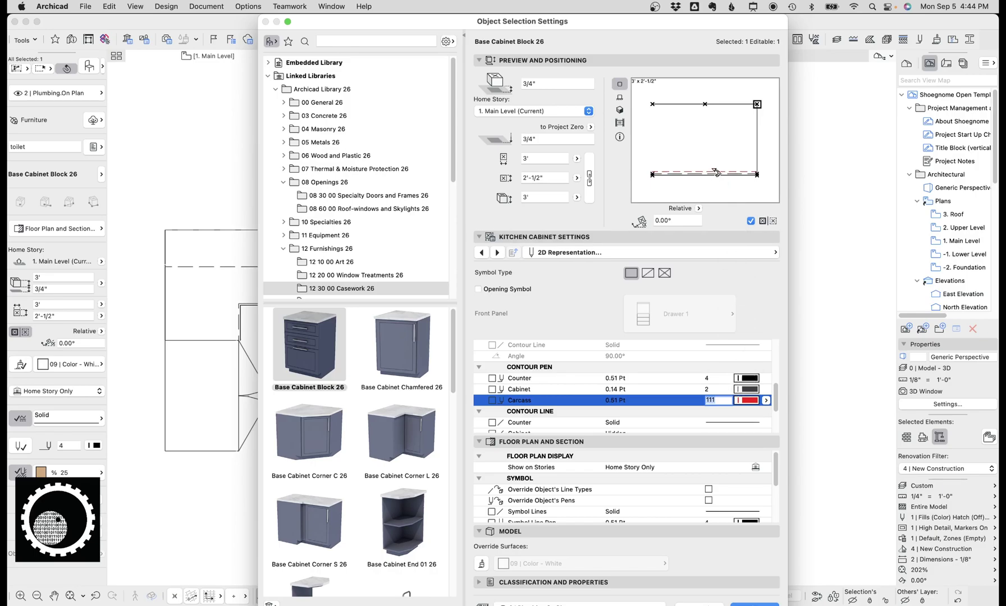
- Check the 2D Detail Level setting and leave it at By MVO
{"action": "left_click", "coordinate": [481, 253]}
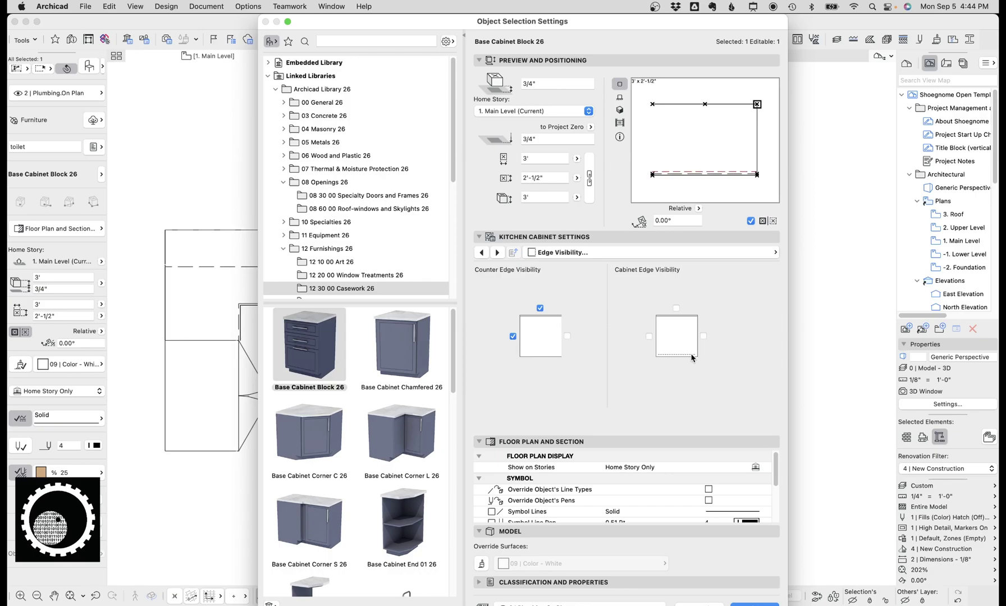
{"action": "left_click", "coordinate": [497, 253]}
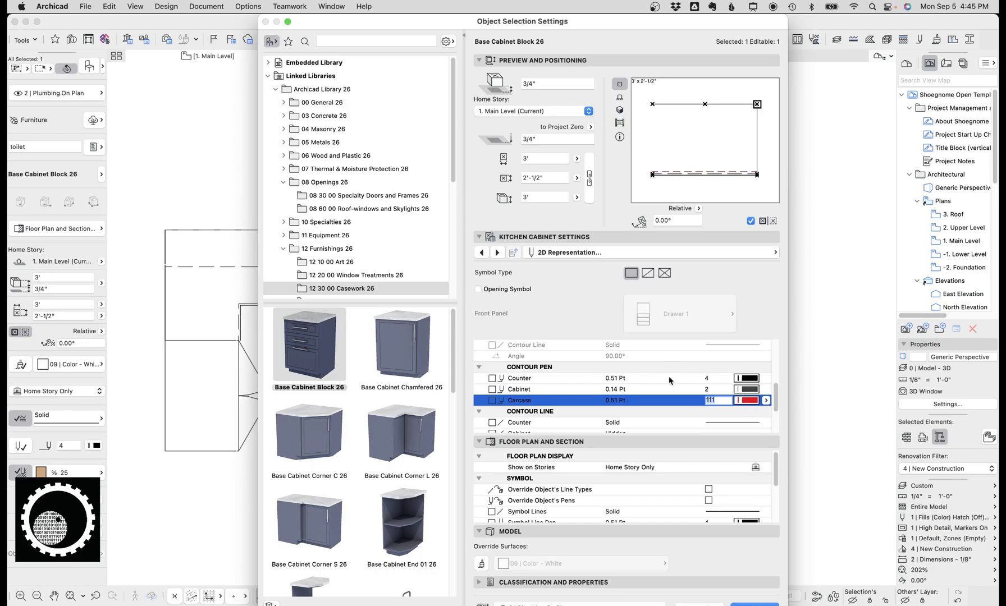
{"action": "scroll", "coordinate": [669, 377], "scroll_direction": "up", "scroll_amount": 5}
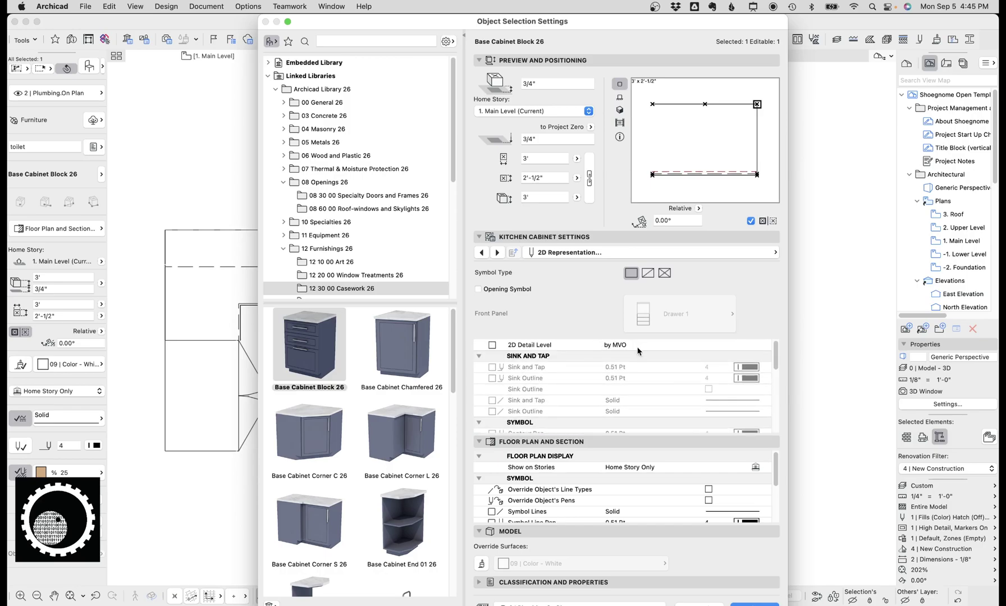
{"action": "left_click", "coordinate": [725, 347]}
{"action": "left_click", "coordinate": [766, 345]}
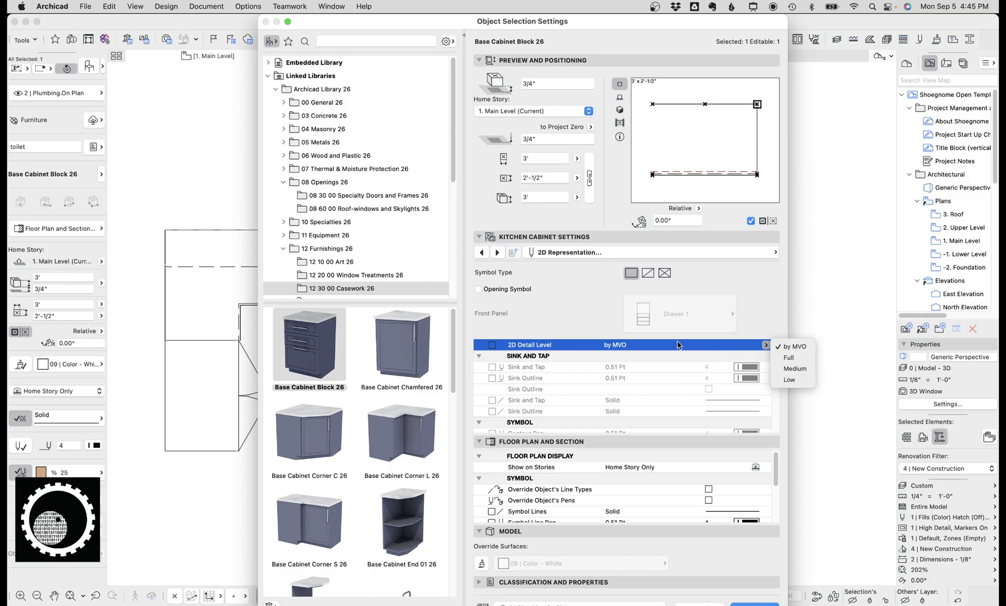
{"action": "left_click", "coordinate": [593, 324]}
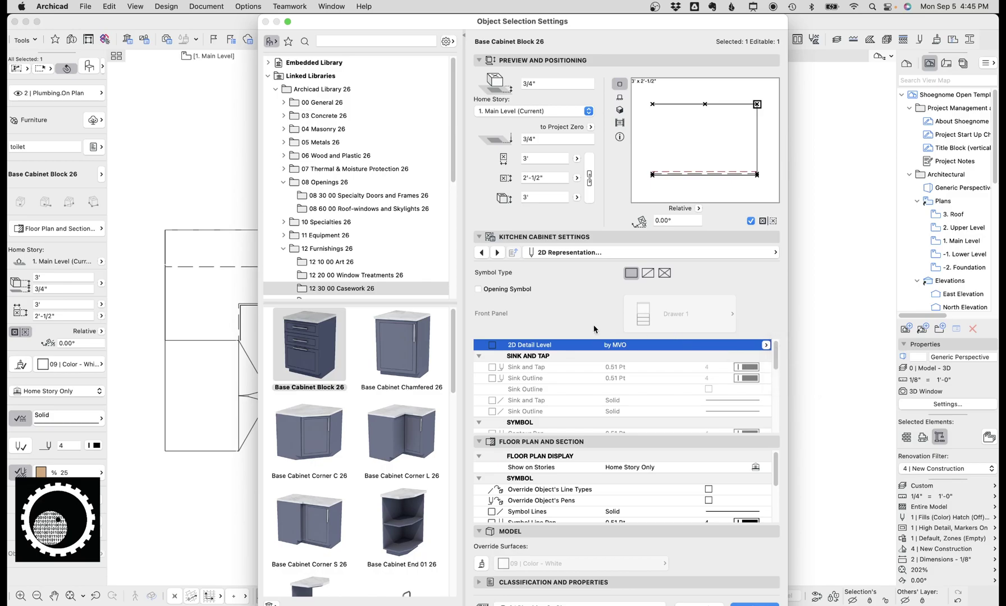
{"action": "scroll", "coordinate": [628, 361], "scroll_direction": "down", "scroll_amount": 5}
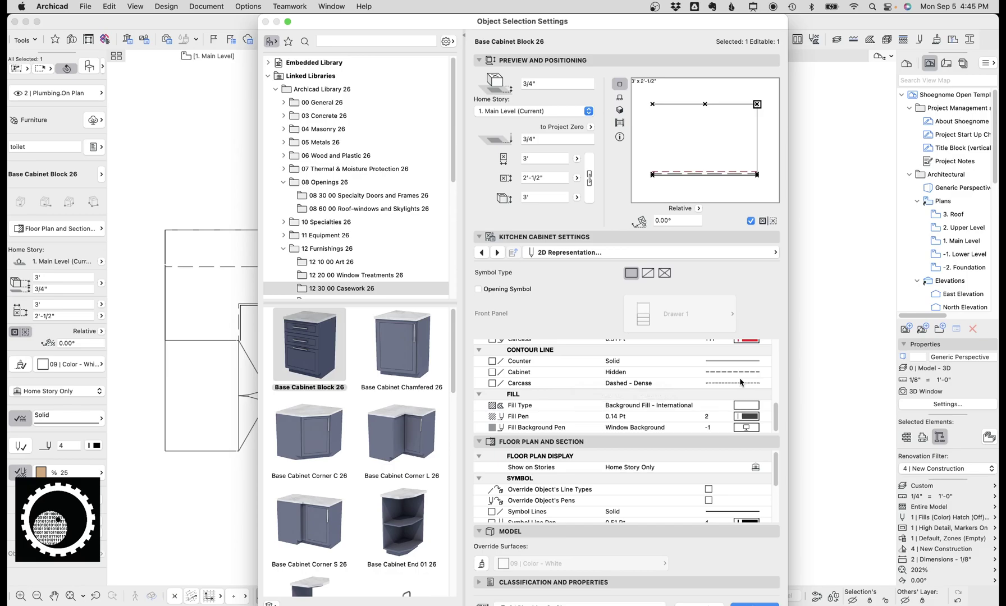
{"action": "key", "text": "Escape"}
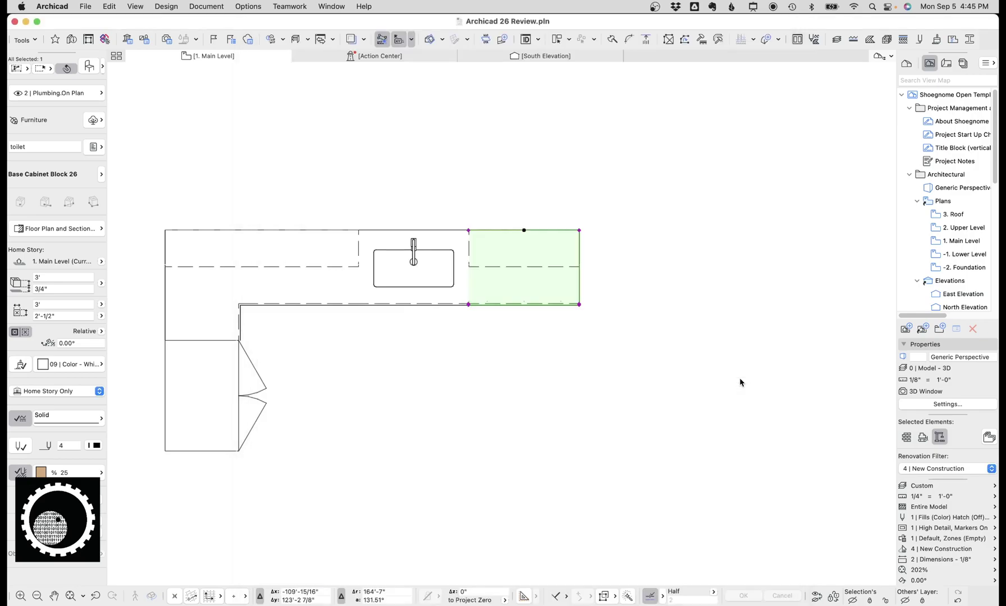
{"action": "scroll", "coordinate": [561, 303], "scroll_direction": "up", "scroll_amount": 5}
{"action": "scroll", "coordinate": [566, 318], "scroll_direction": "up", "scroll_amount": 2}
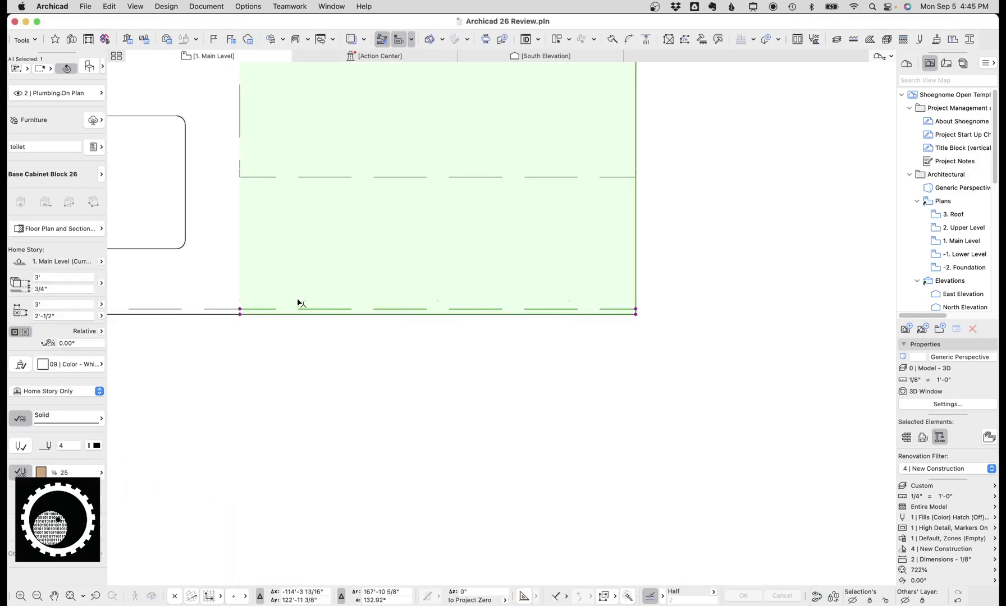
{"action": "scroll", "coordinate": [629, 320], "scroll_direction": "down", "scroll_amount": 2}
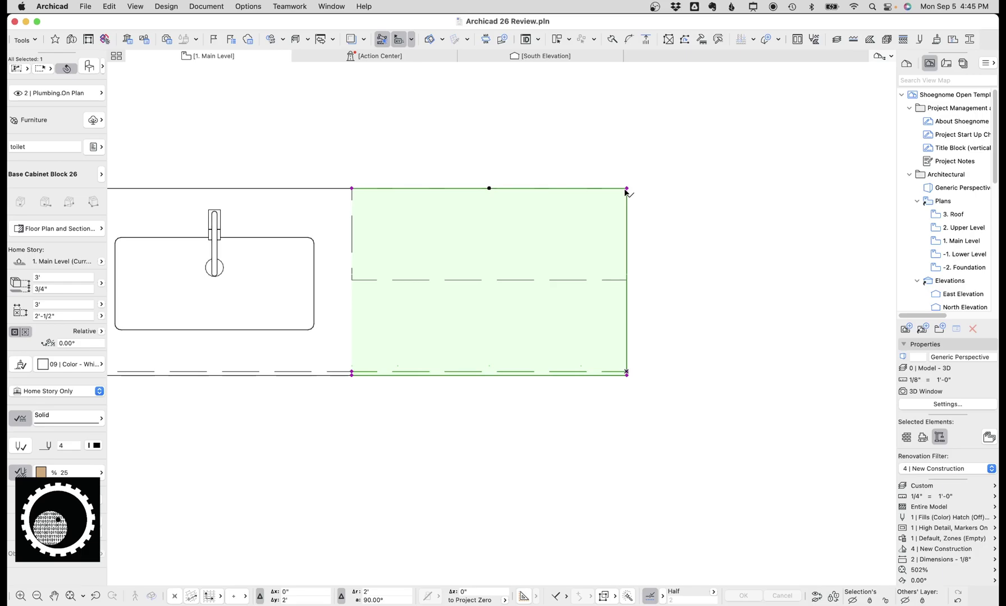
{"action": "mouse_move", "coordinate": [627, 192]}
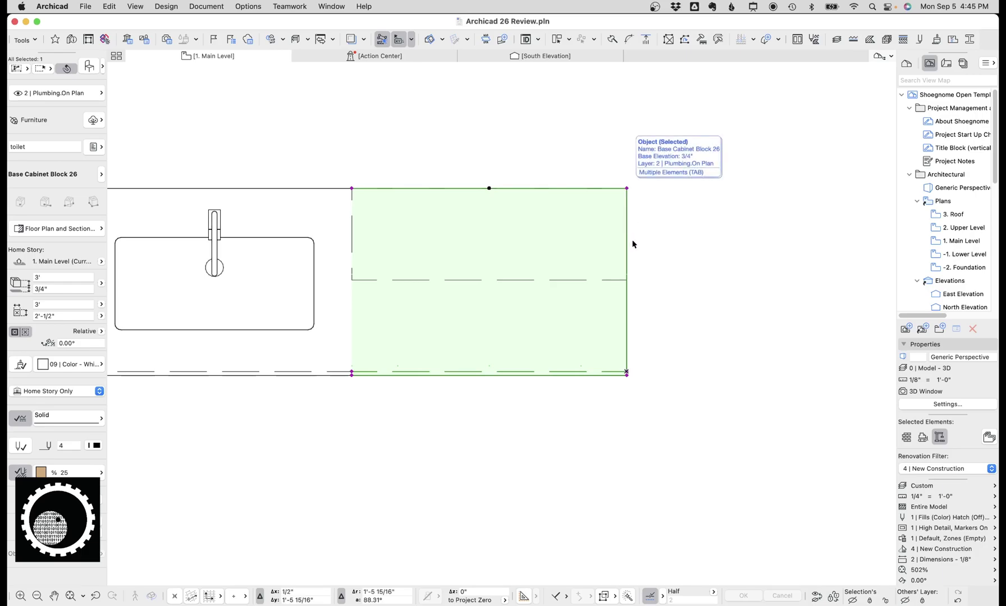
{"action": "scroll", "coordinate": [620, 372], "scroll_direction": "up", "scroll_amount": 2}
{"action": "scroll", "coordinate": [620, 372], "scroll_direction": "down", "scroll_amount": 1}
{"action": "key", "text": "Escape"}
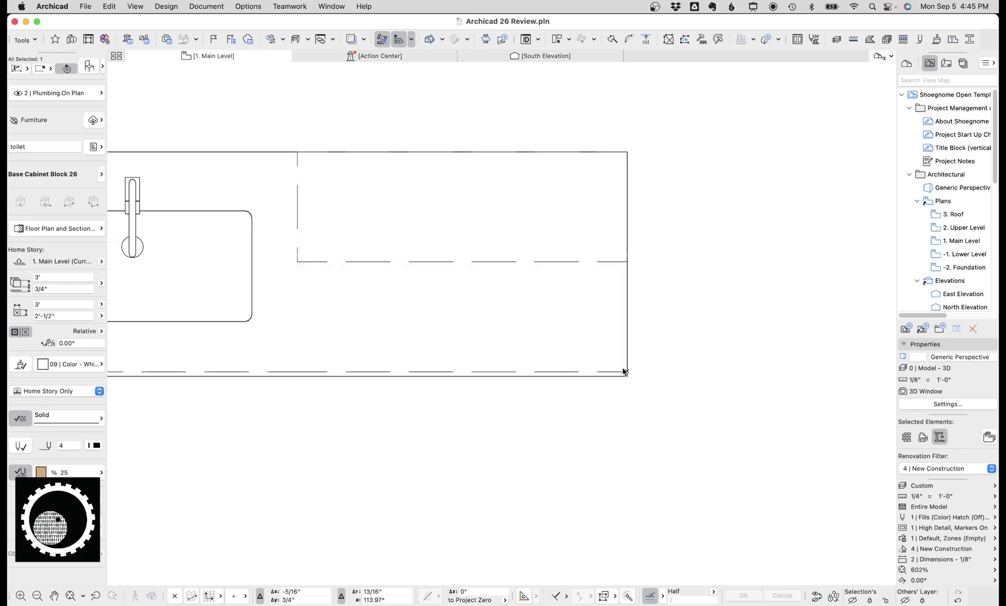
{"action": "key", "text": "ctrl+super+a"}
{"action": "mouse_move", "coordinate": [623, 364]}
{"action": "left_mouse_down"}
{"action": "mouse_move", "coordinate": [327, 360]}
{"action": "mouse_move", "coordinate": [384, 372]}
{"action": "mouse_move", "coordinate": [559, 375]}
{"action": "left_mouse_up"}
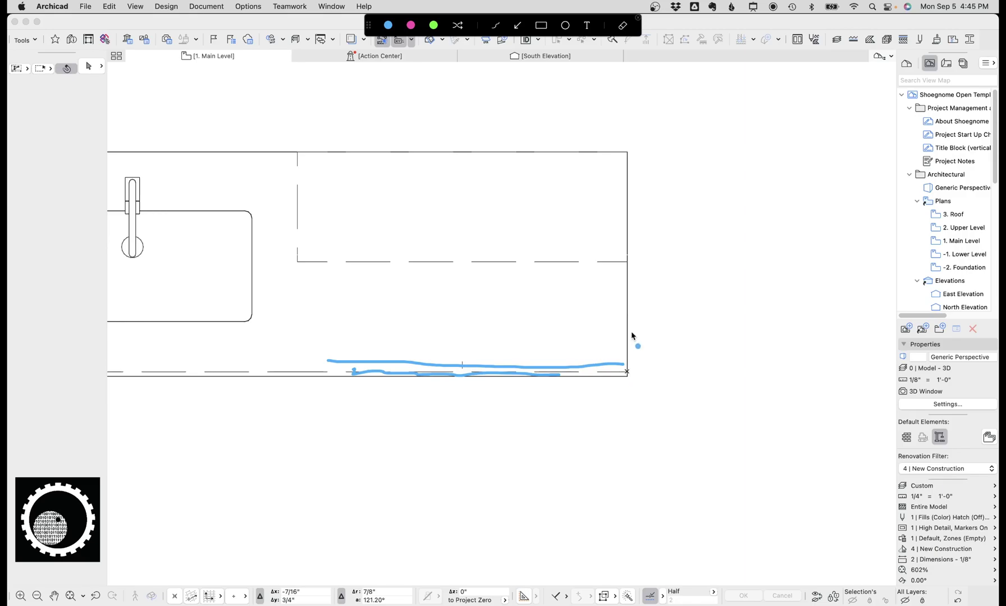
{"action": "key", "text": "Escape"}
{"action": "scroll", "coordinate": [582, 337], "scroll_direction": "down", "scroll_amount": 5}
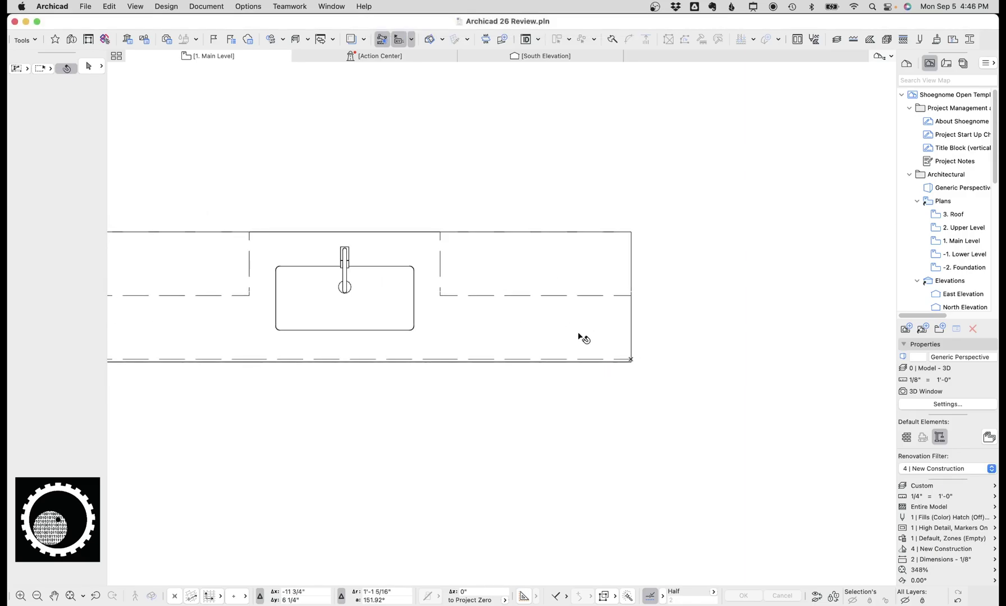
{"action": "double_click", "coordinate": [604, 336]}
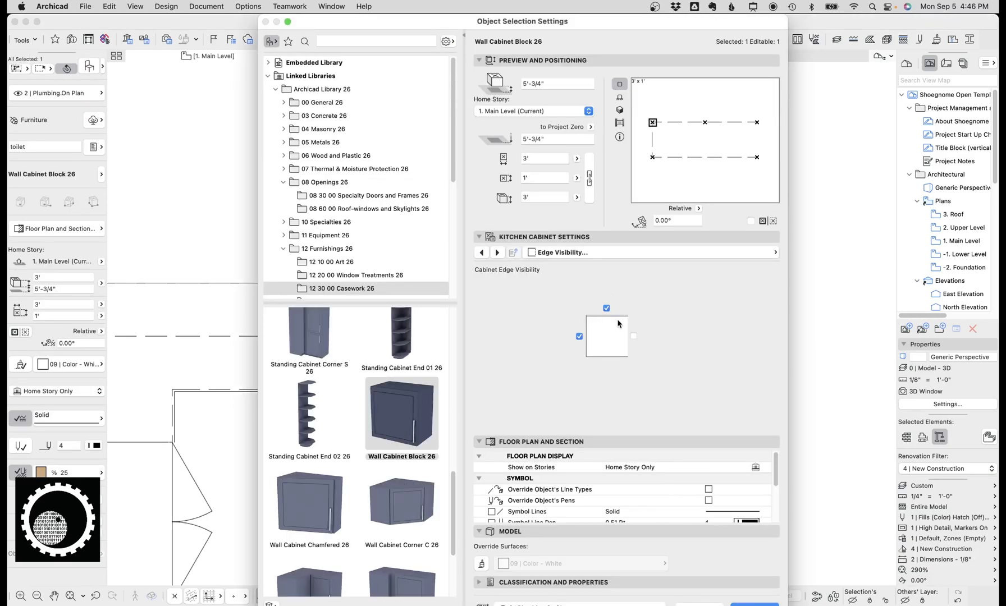
- Toggle the wall cabinet's right and left edge visibility, leaving both as they were
{"action": "left_click", "coordinate": [634, 336]}
{"action": "left_click", "coordinate": [633, 336]}
{"action": "left_click", "coordinate": [579, 336]}
{"action": "left_click", "coordinate": [579, 337]}
- Set the wall cabinet's carcass contour to Dashed with red pen 111
{"action": "left_click", "coordinate": [498, 253]}
{"action": "scroll", "coordinate": [703, 400], "scroll_direction": "down", "scroll_amount": 1}
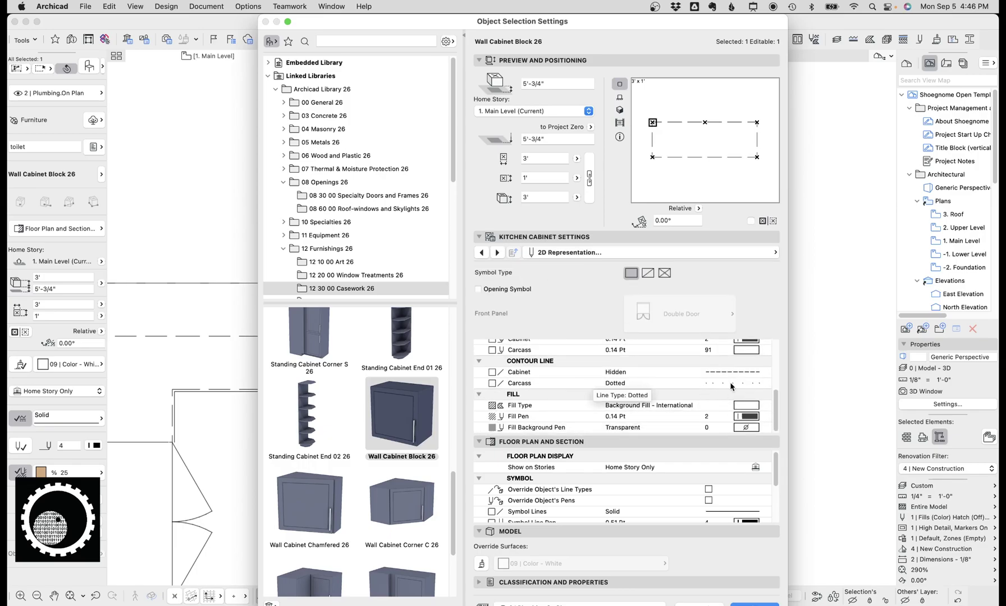
{"action": "left_click", "coordinate": [747, 384]}
{"action": "left_click", "coordinate": [857, 87]}
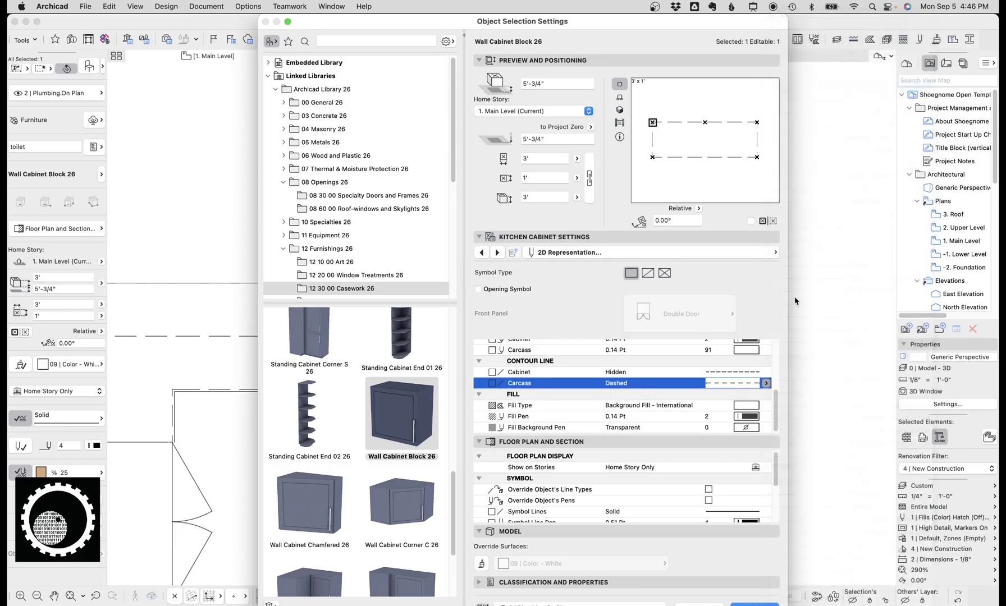
{"action": "scroll", "coordinate": [746, 361], "scroll_direction": "up", "scroll_amount": 1}
{"action": "left_click", "coordinate": [747, 359]}
{"action": "left_click", "coordinate": [926, 393]}
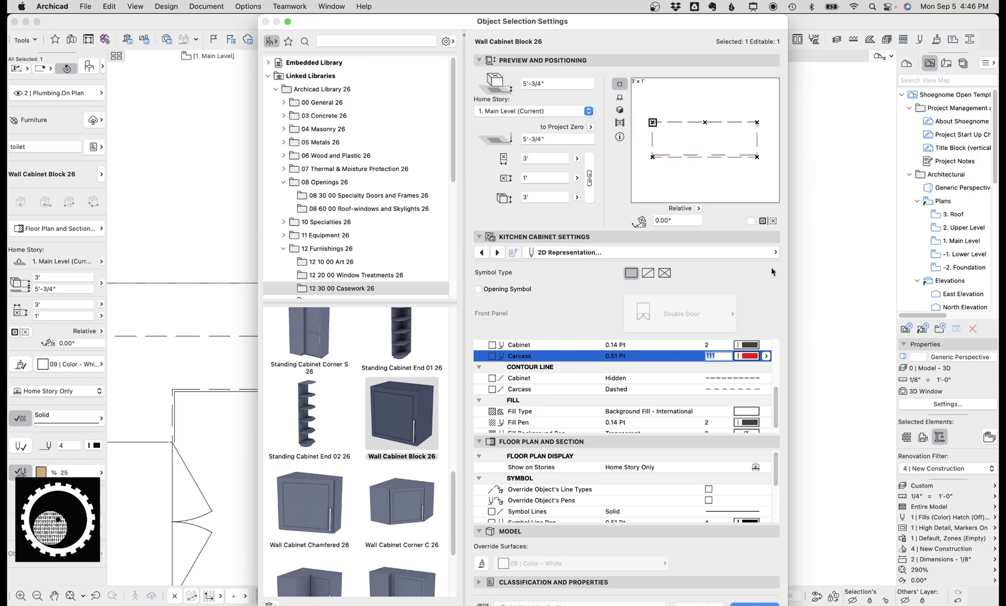
- Close the cabinet settings, then open Model View Options and cancel without changes
{"action": "key", "text": "Escape"}
{"action": "key", "text": "Escape"}
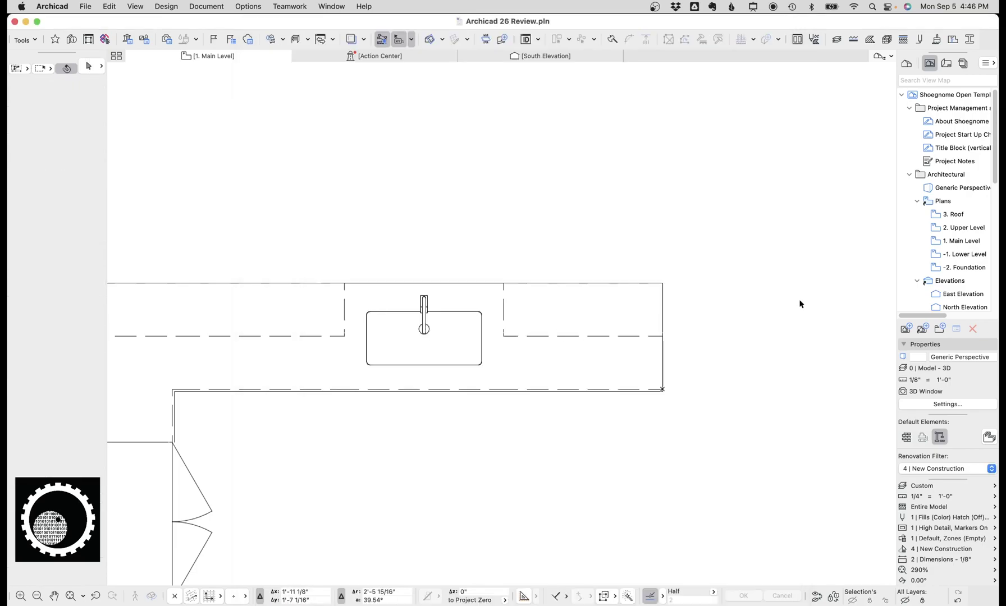
{"action": "scroll", "coordinate": [546, 227], "scroll_direction": "down", "scroll_amount": 3}
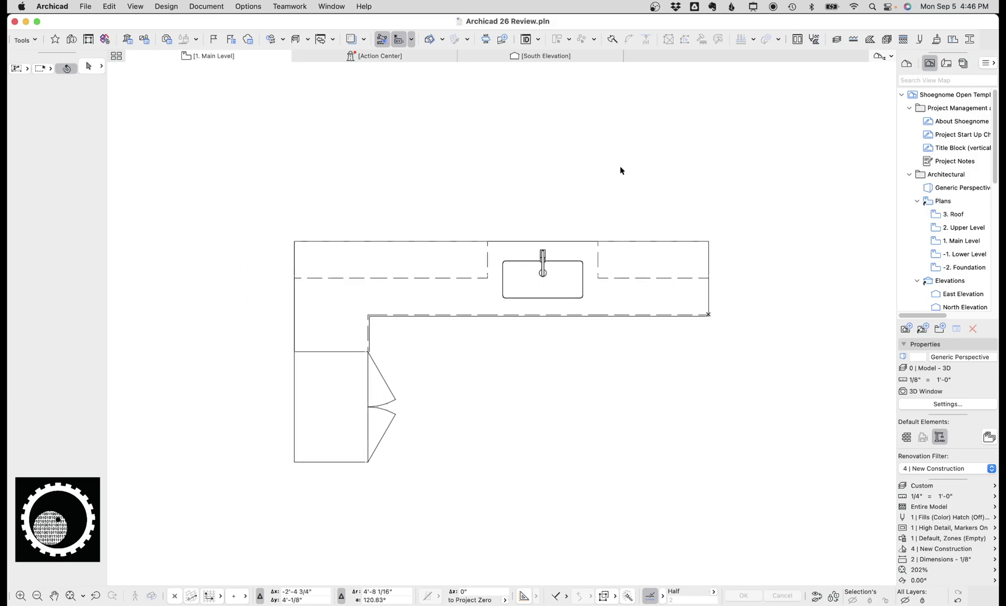
{"action": "left_click", "coordinate": [208, 7]}
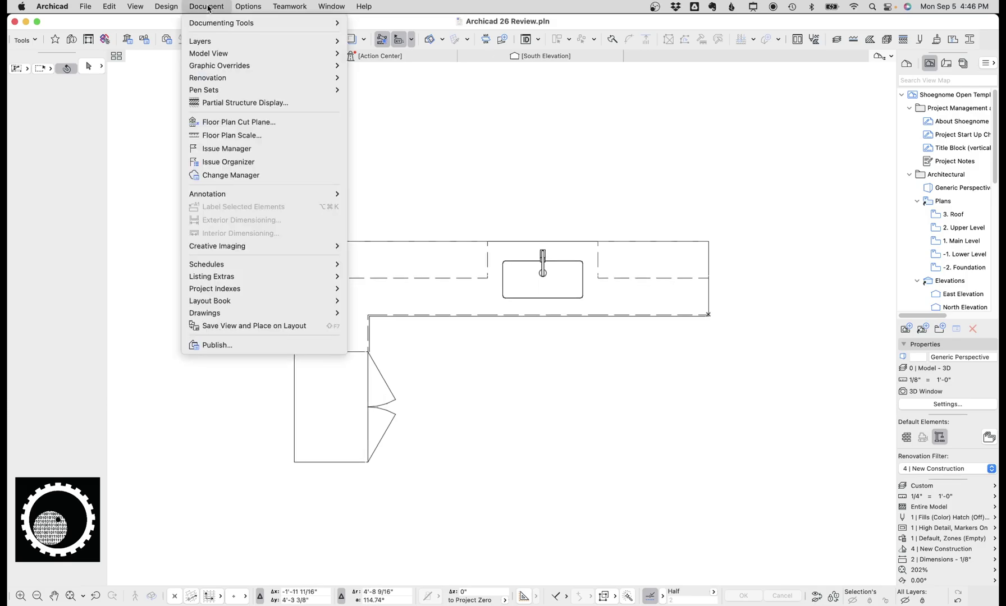
{"action": "left_click", "coordinate": [393, 53]}
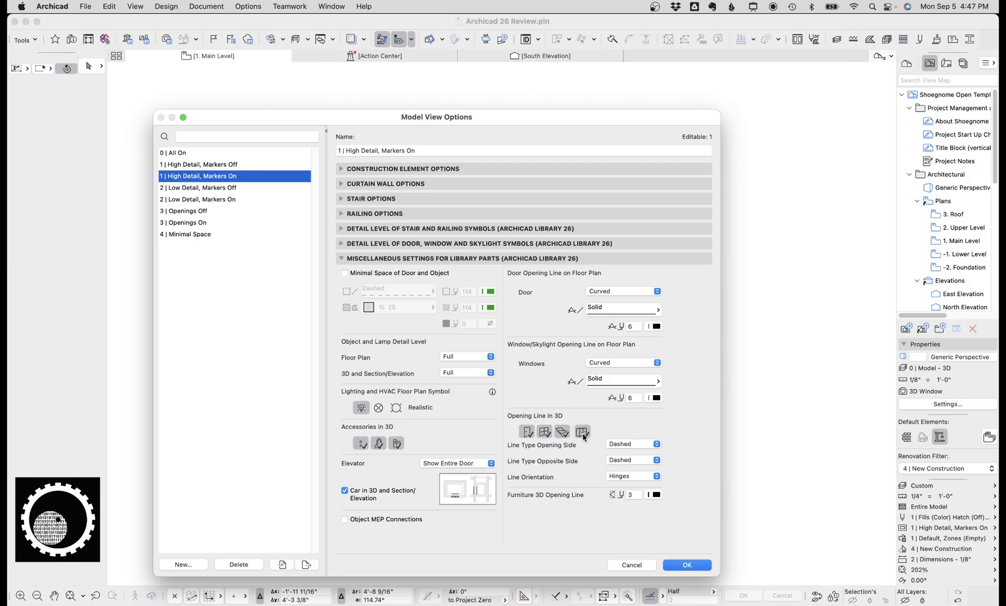
{"action": "left_click", "coordinate": [633, 567]}
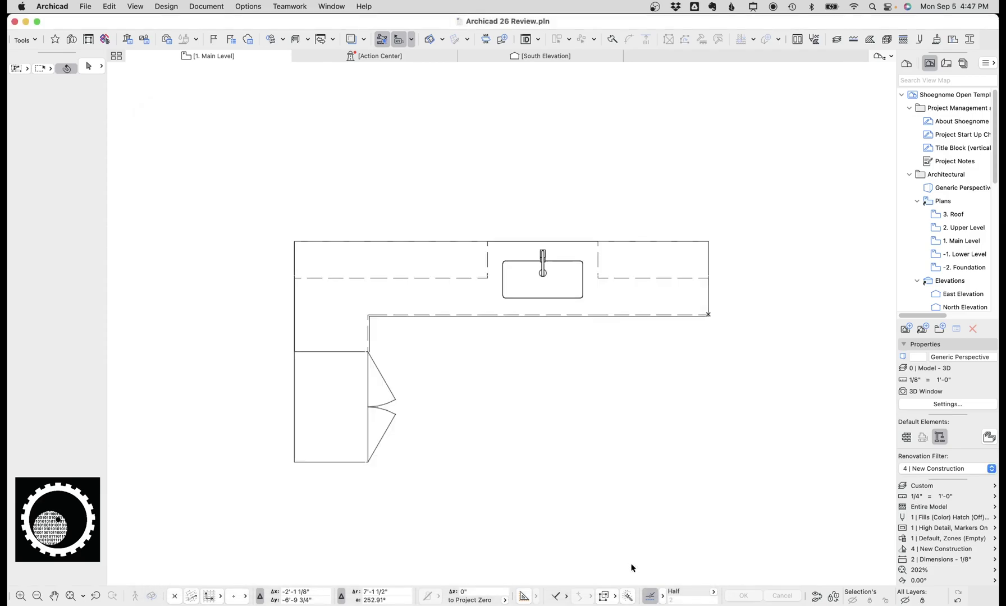
- Open the South Elevation and mark up the cabinets' dashed door swing lines on screen
{"action": "left_click", "coordinate": [546, 62]}
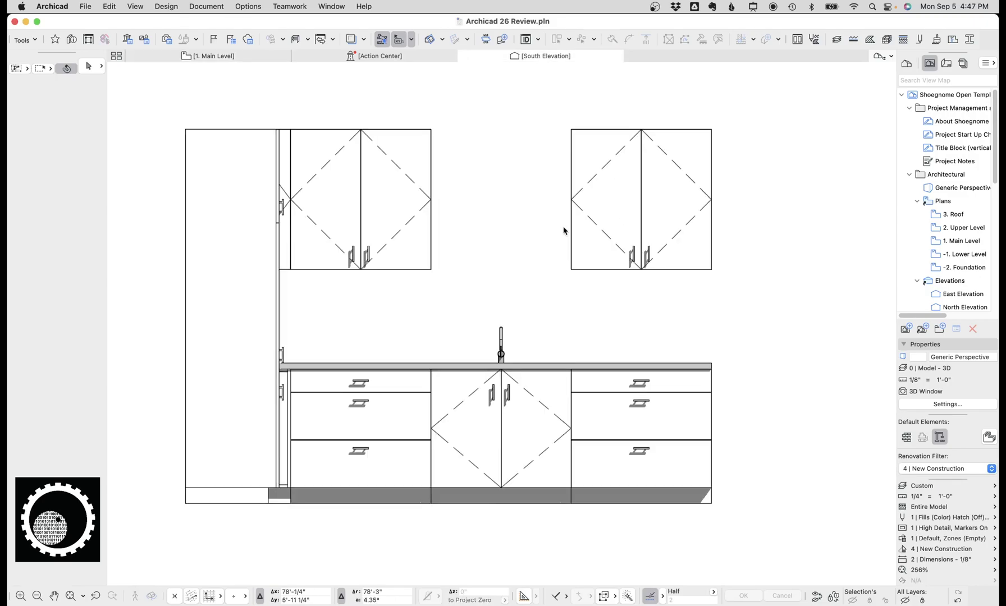
{"action": "mouse_move", "coordinate": [375, 137]}
{"action": "left_mouse_down"}
{"action": "mouse_move", "coordinate": [389, 157]}
{"action": "mouse_move", "coordinate": [368, 273]}
{"action": "left_mouse_up"}
{"action": "left_click_drag", "start_coordinate": [357, 273], "coordinate": [353, 132]}
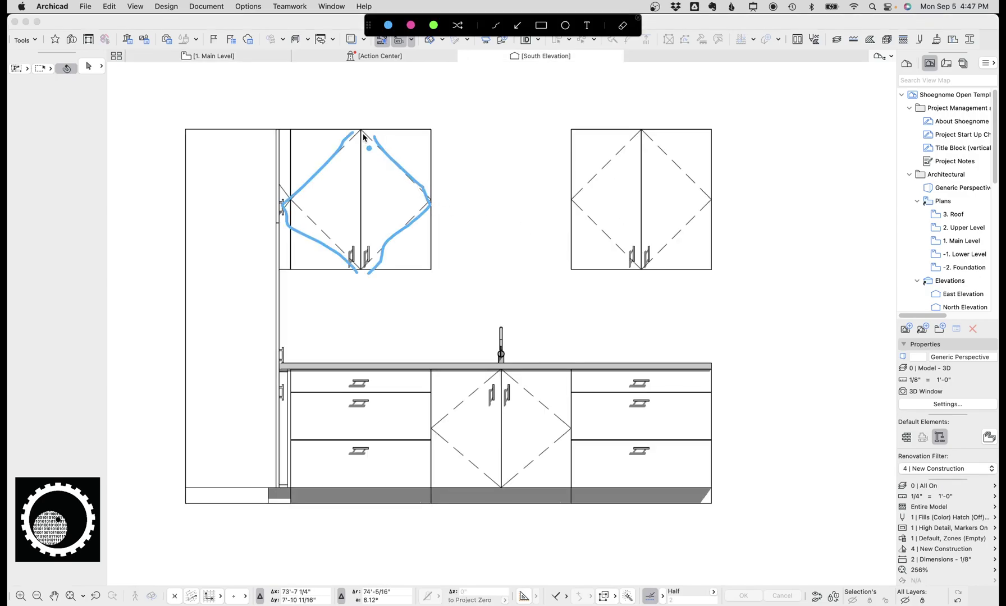
{"action": "left_click_drag", "start_coordinate": [473, 456], "coordinate": [500, 483]}
{"action": "mouse_move", "coordinate": [583, 438]}
{"action": "left_mouse_down"}
{"action": "mouse_move", "coordinate": [640, 399]}
{"action": "mouse_move", "coordinate": [706, 452]}
{"action": "mouse_move", "coordinate": [590, 487]}
{"action": "left_mouse_up"}
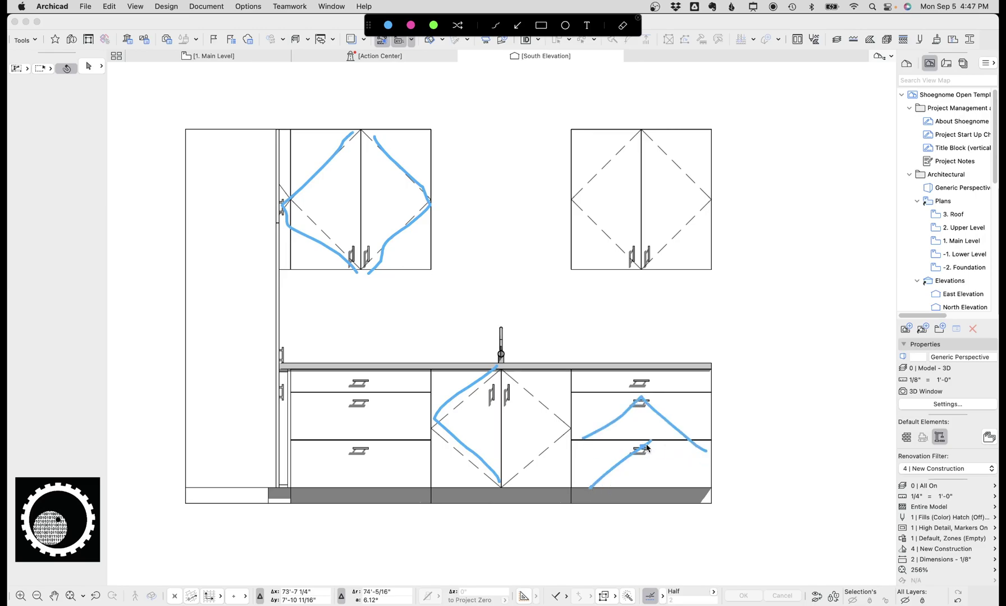
{"action": "left_click_drag", "start_coordinate": [646, 445], "coordinate": [709, 488]}
{"action": "mouse_move", "coordinate": [431, 393]}
{"action": "left_mouse_down"}
{"action": "mouse_move", "coordinate": [364, 444]}
{"action": "mouse_move", "coordinate": [305, 406]}
{"action": "left_mouse_up"}
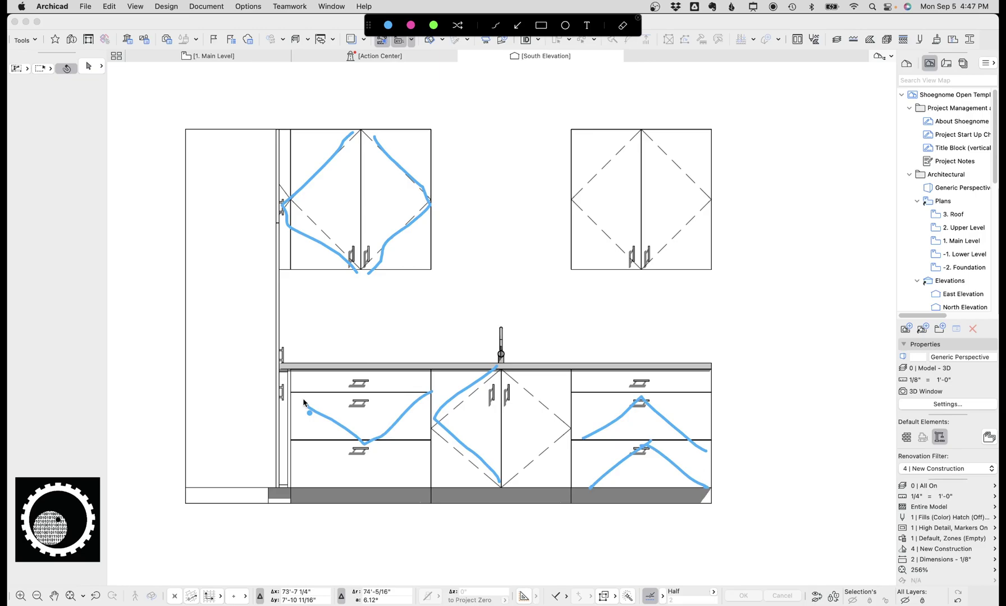
{"action": "key", "text": "Escape"}
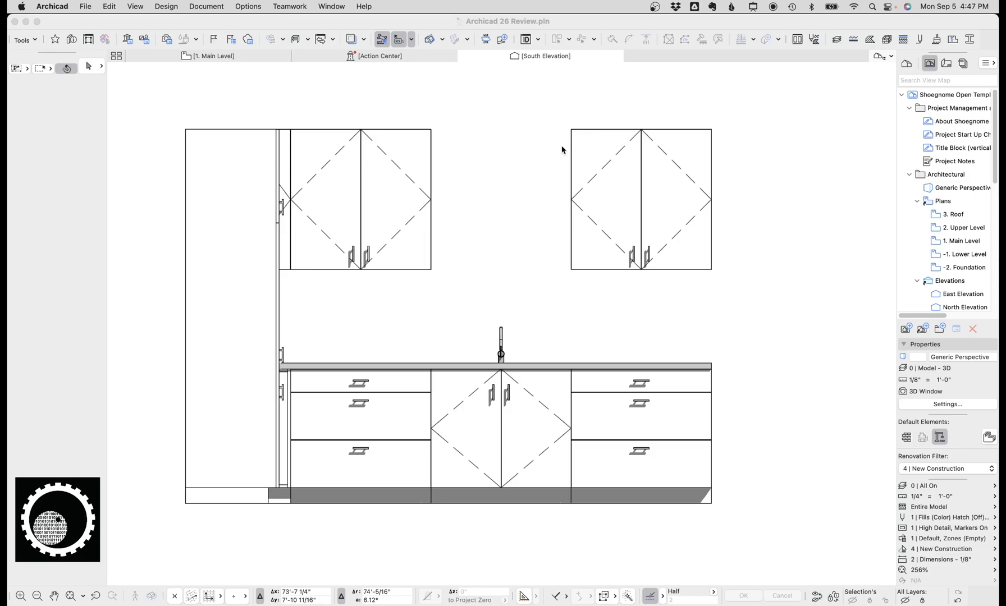
{"action": "mouse_move", "coordinate": [573, 131]}
{"action": "left_mouse_down"}
{"action": "mouse_move", "coordinate": [649, 203]}
{"action": "mouse_move", "coordinate": [592, 267]}
{"action": "left_mouse_up"}
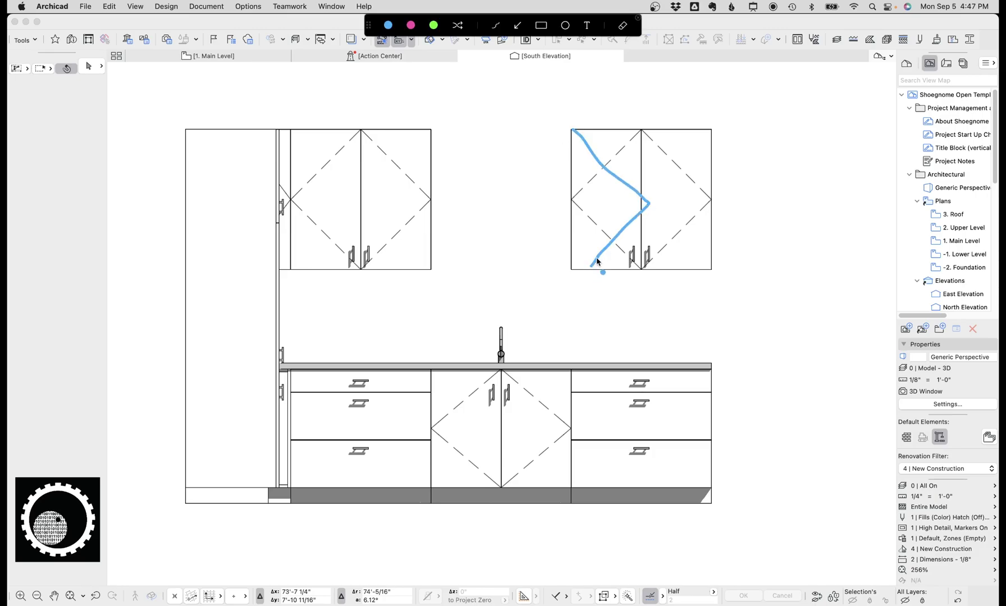
- Clear the on-screen markup from the elevation
{"action": "key", "text": "Escape"}
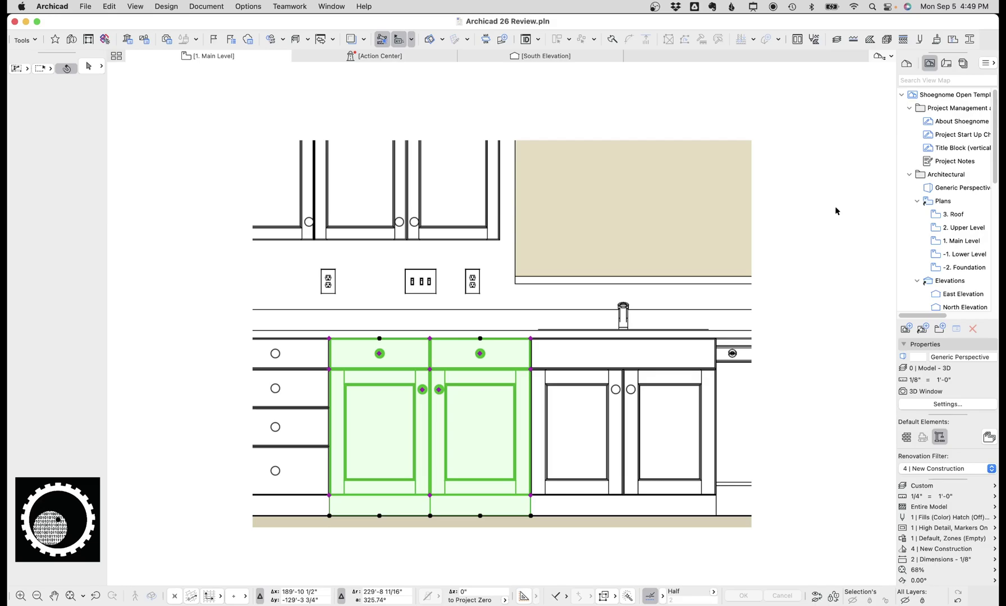
- Outline the sink cabinet and both drawer fronts with the screen pen, then clear it
{"action": "key", "text": "ctrl+shift+a"}
{"action": "mouse_move", "coordinate": [528, 290]}
{"action": "left_mouse_down"}
{"action": "mouse_move", "coordinate": [548, 559]}
{"action": "mouse_move", "coordinate": [725, 328]}
{"action": "mouse_move", "coordinate": [535, 299]}
{"action": "left_mouse_up"}
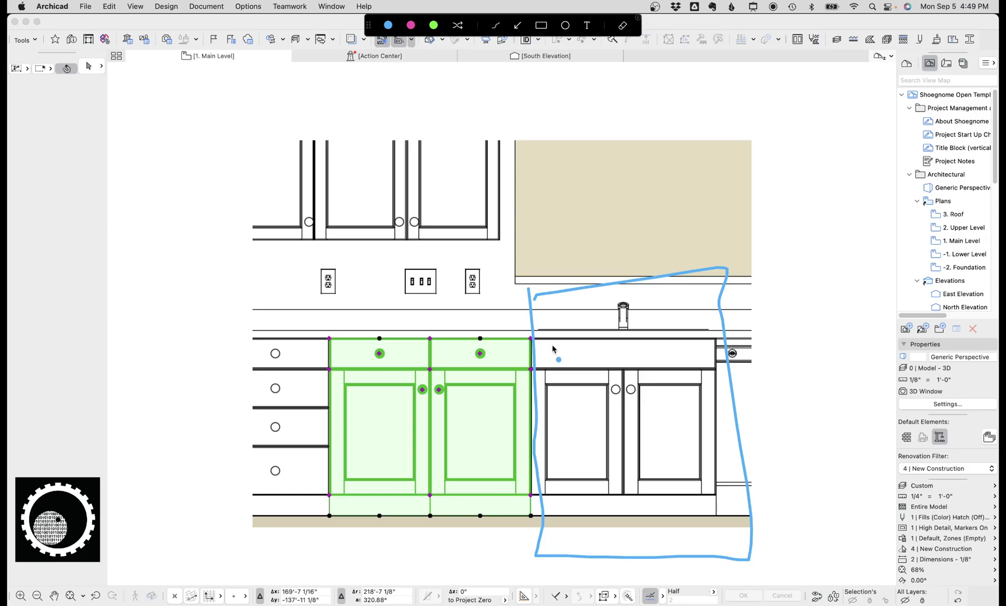
{"action": "mouse_move", "coordinate": [541, 342]}
{"action": "left_mouse_down"}
{"action": "mouse_move", "coordinate": [585, 374]}
{"action": "mouse_move", "coordinate": [546, 348]}
{"action": "left_mouse_up"}
{"action": "mouse_move", "coordinate": [636, 344]}
{"action": "left_mouse_down"}
{"action": "mouse_move", "coordinate": [639, 371]}
{"action": "mouse_move", "coordinate": [687, 368]}
{"action": "mouse_move", "coordinate": [701, 353]}
{"action": "mouse_move", "coordinate": [642, 355]}
{"action": "left_mouse_up"}
{"action": "mouse_move", "coordinate": [548, 338]}
{"action": "left_mouse_down"}
{"action": "mouse_move", "coordinate": [597, 376]}
{"action": "mouse_move", "coordinate": [718, 368]}
{"action": "mouse_move", "coordinate": [716, 343]}
{"action": "mouse_move", "coordinate": [605, 337]}
{"action": "left_mouse_up"}
{"action": "key", "text": "Escape"}
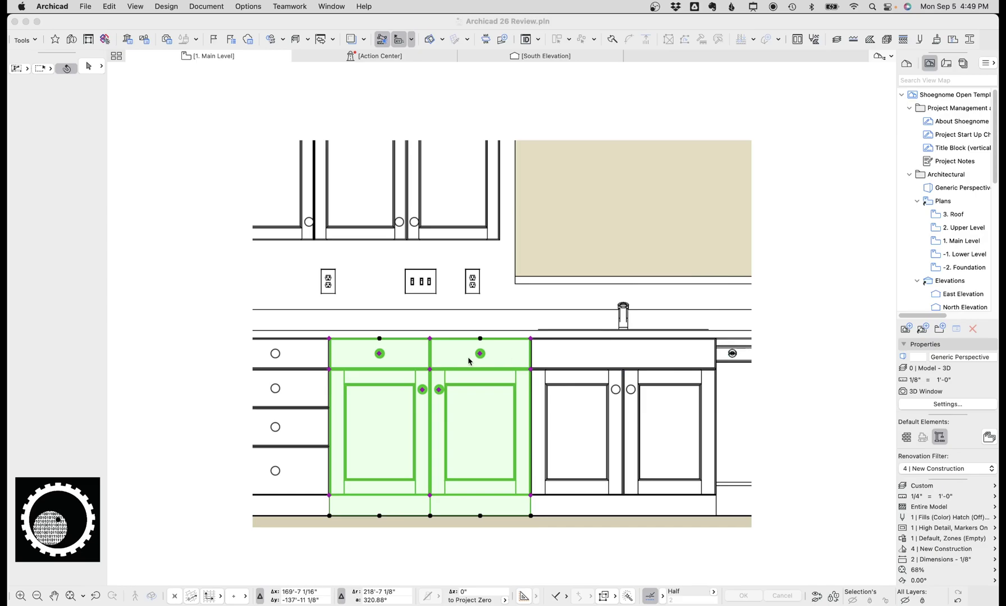
- Circle the green two-door base cabinet and the sink cabinet, then clear the markup
{"action": "key", "text": "ctrl+shift+a"}
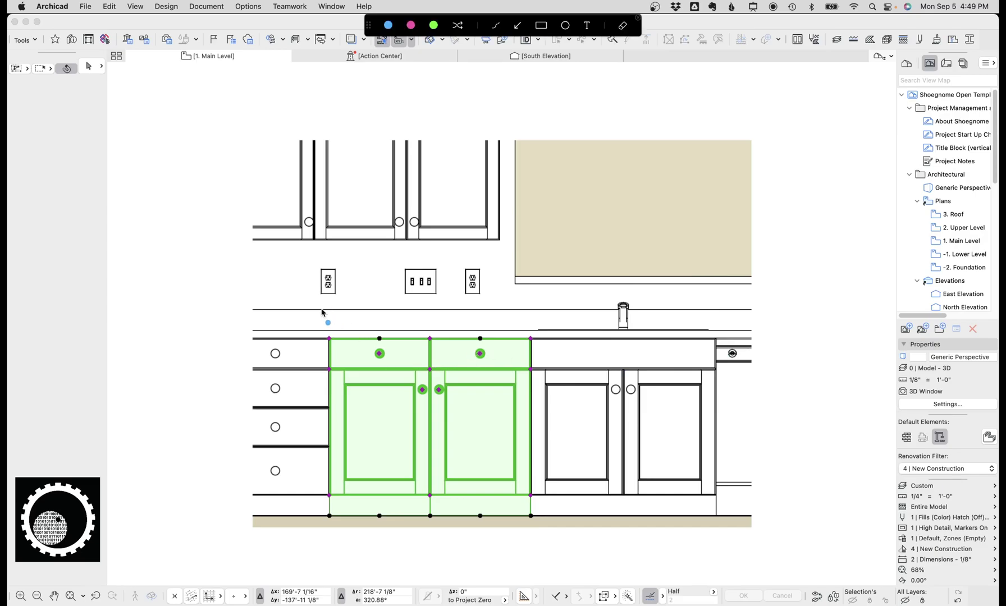
{"action": "mouse_move", "coordinate": [314, 354]}
{"action": "left_mouse_down"}
{"action": "mouse_move", "coordinate": [334, 315]}
{"action": "mouse_move", "coordinate": [323, 576]}
{"action": "mouse_move", "coordinate": [655, 514]}
{"action": "mouse_move", "coordinate": [347, 310]}
{"action": "mouse_move", "coordinate": [291, 335]}
{"action": "left_mouse_up"}
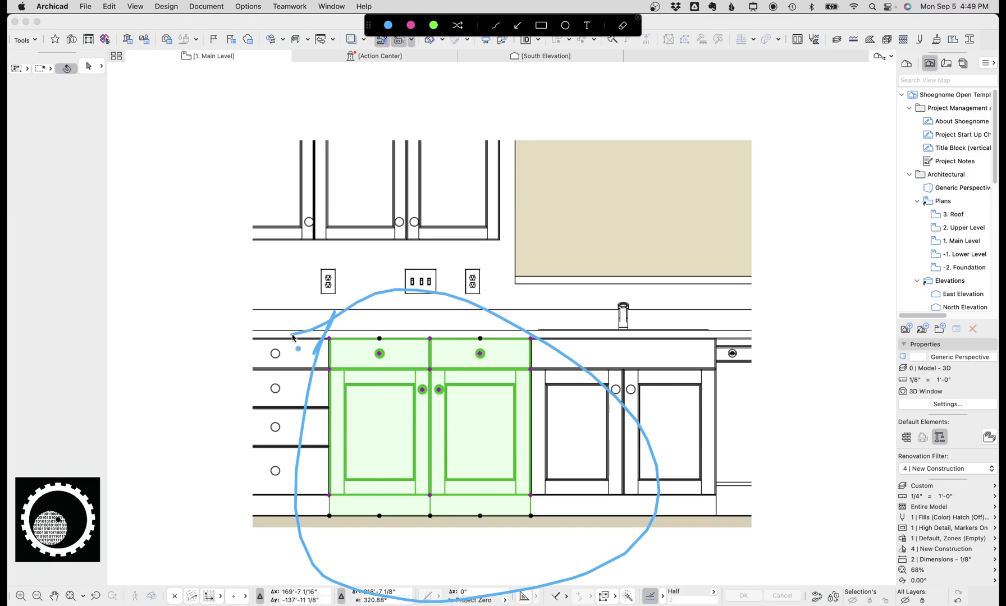
{"action": "left_click", "coordinate": [423, 377]}
{"action": "key", "text": "Escape"}
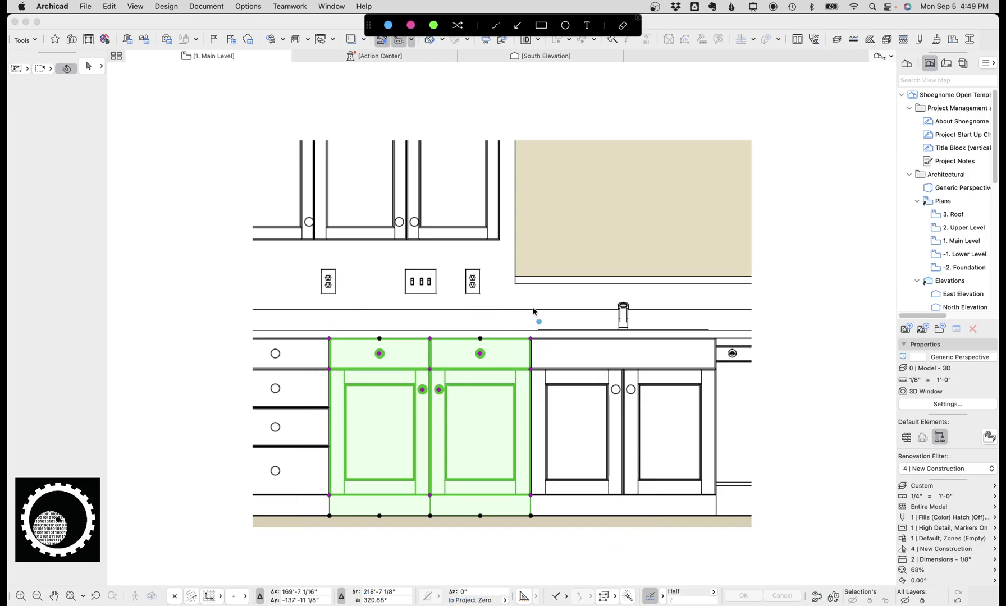
{"action": "mouse_move", "coordinate": [533, 307]}
{"action": "left_mouse_down"}
{"action": "mouse_move", "coordinate": [528, 522]}
{"action": "mouse_move", "coordinate": [783, 452]}
{"action": "mouse_move", "coordinate": [706, 275]}
{"action": "mouse_move", "coordinate": [478, 291]}
{"action": "left_mouse_up"}
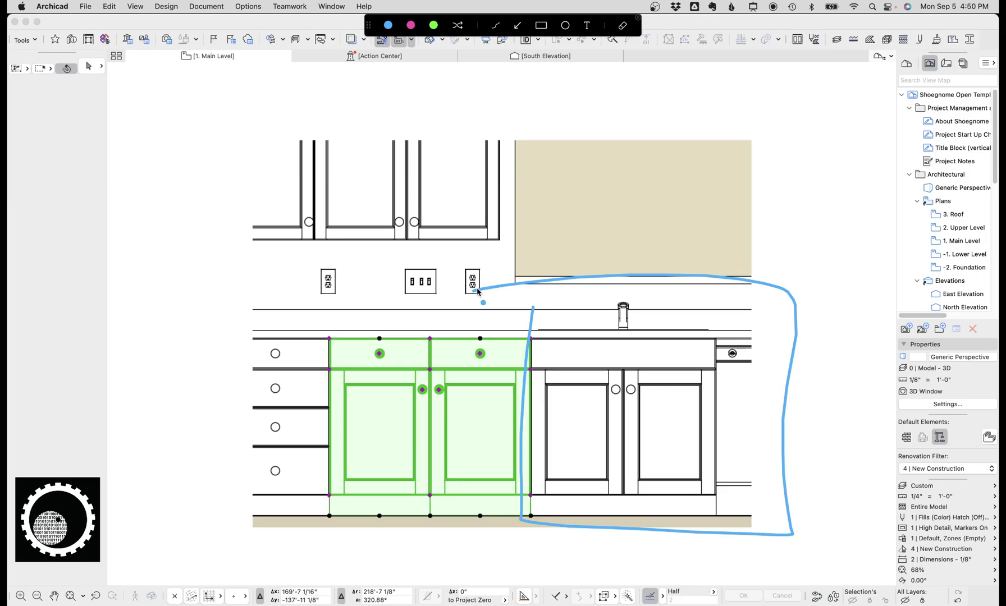
{"action": "key", "text": "Escape"}
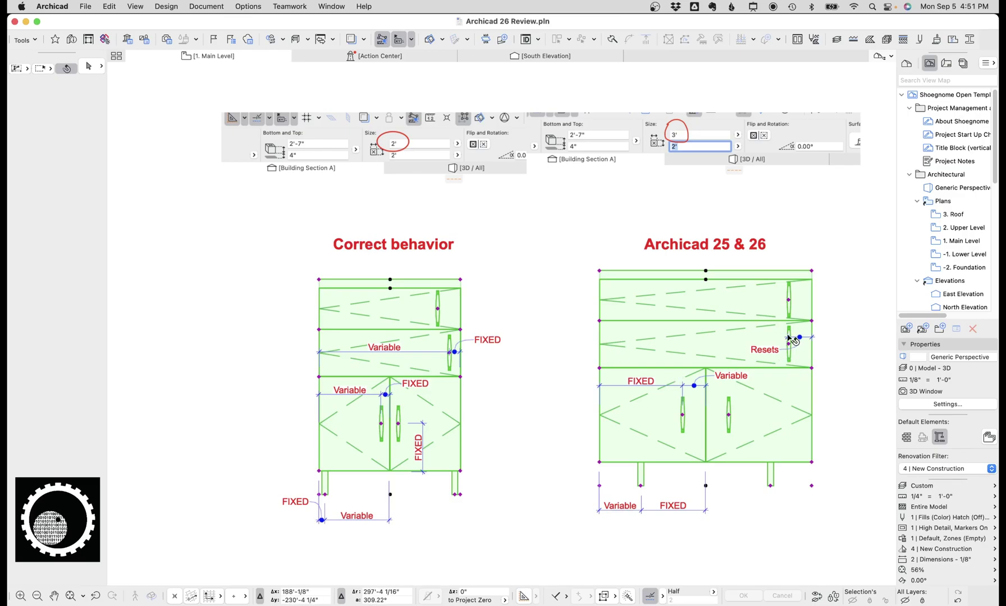
{"action": "key", "text": "ctrl+super+a"}
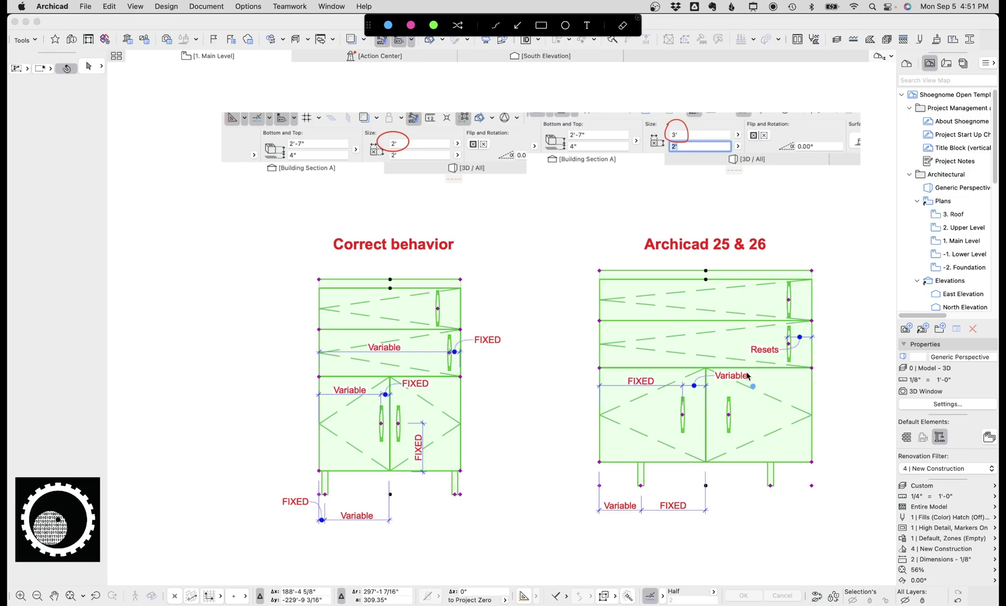
{"action": "mouse_move", "coordinate": [778, 320]}
{"action": "left_mouse_down"}
{"action": "mouse_move", "coordinate": [826, 365]}
{"action": "mouse_move", "coordinate": [776, 319]}
{"action": "left_mouse_up"}
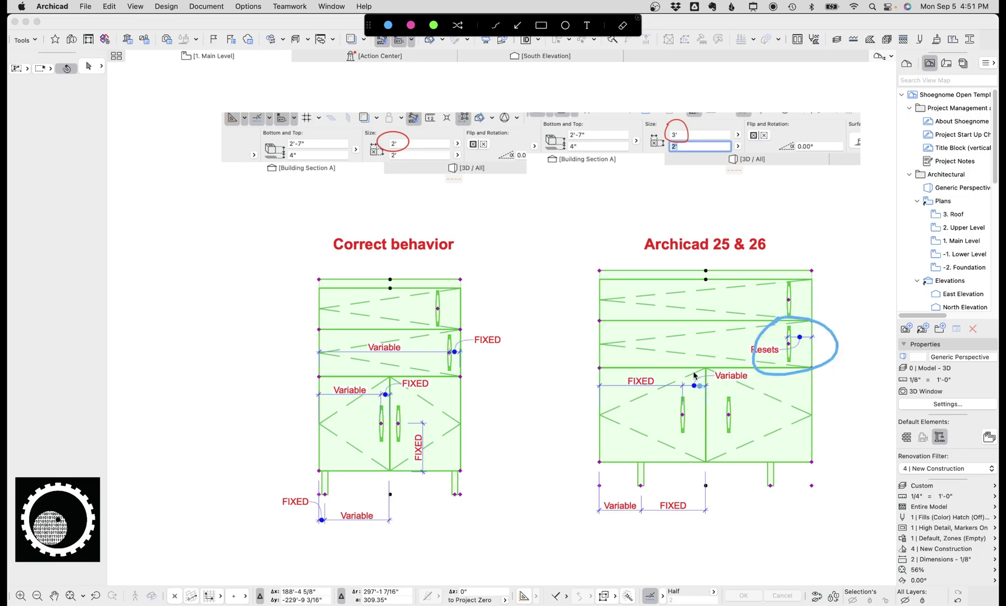
{"action": "mouse_move", "coordinate": [688, 364]}
{"action": "left_mouse_down"}
{"action": "mouse_move", "coordinate": [710, 477]}
{"action": "mouse_move", "coordinate": [718, 354]}
{"action": "mouse_move", "coordinate": [683, 362]}
{"action": "left_mouse_up"}
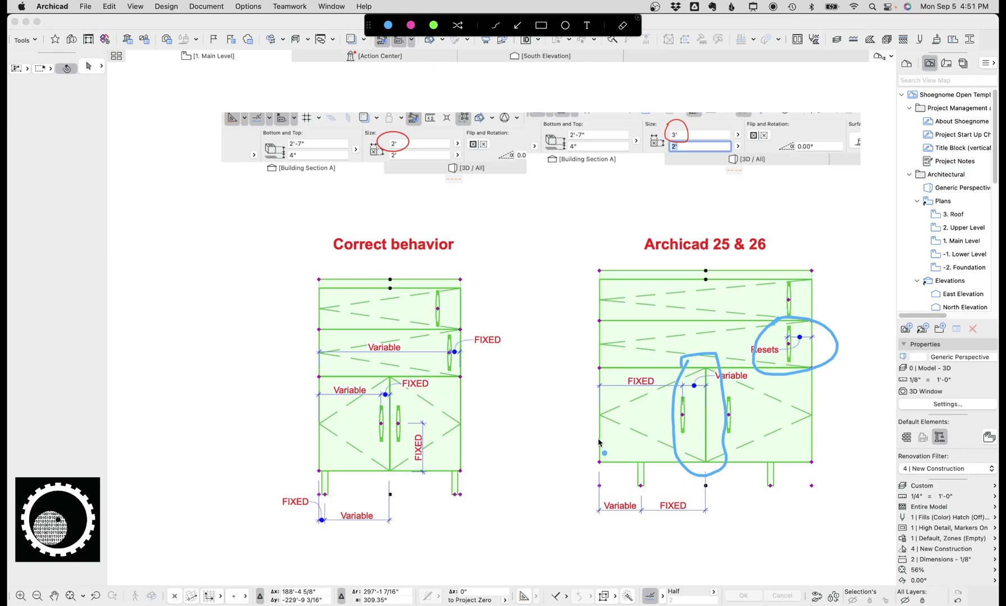
{"action": "mouse_move", "coordinate": [597, 441]}
{"action": "left_mouse_down"}
{"action": "mouse_move", "coordinate": [583, 510]}
{"action": "mouse_move", "coordinate": [651, 546]}
{"action": "mouse_move", "coordinate": [657, 455]}
{"action": "mouse_move", "coordinate": [592, 451]}
{"action": "left_mouse_up"}
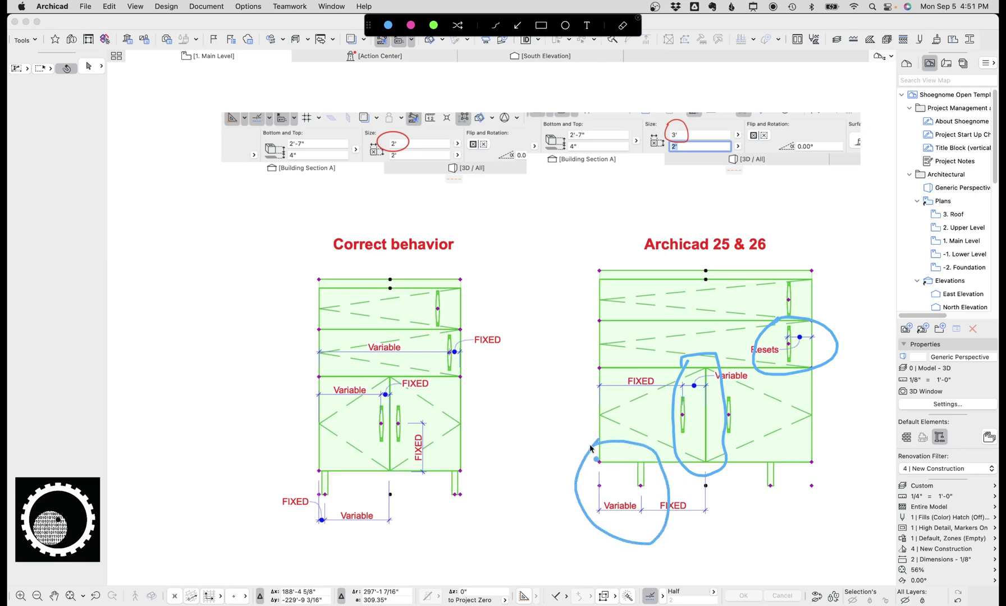
{"action": "key", "text": "Escape"}
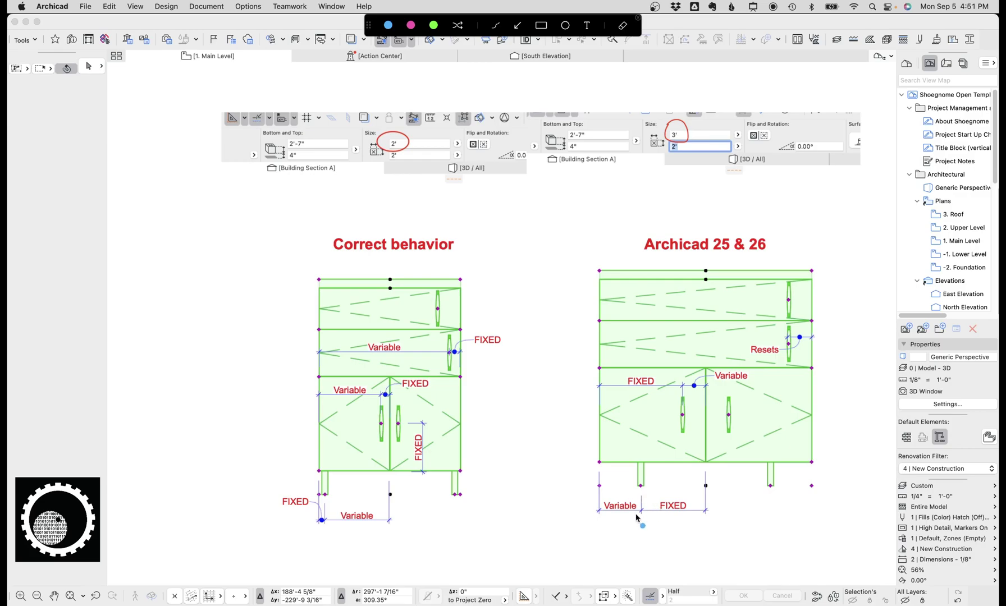
{"action": "mouse_move", "coordinate": [636, 515]}
{"action": "left_mouse_down"}
{"action": "mouse_move", "coordinate": [713, 525]}
{"action": "mouse_move", "coordinate": [712, 488]}
{"action": "mouse_move", "coordinate": [632, 484]}
{"action": "left_mouse_up"}
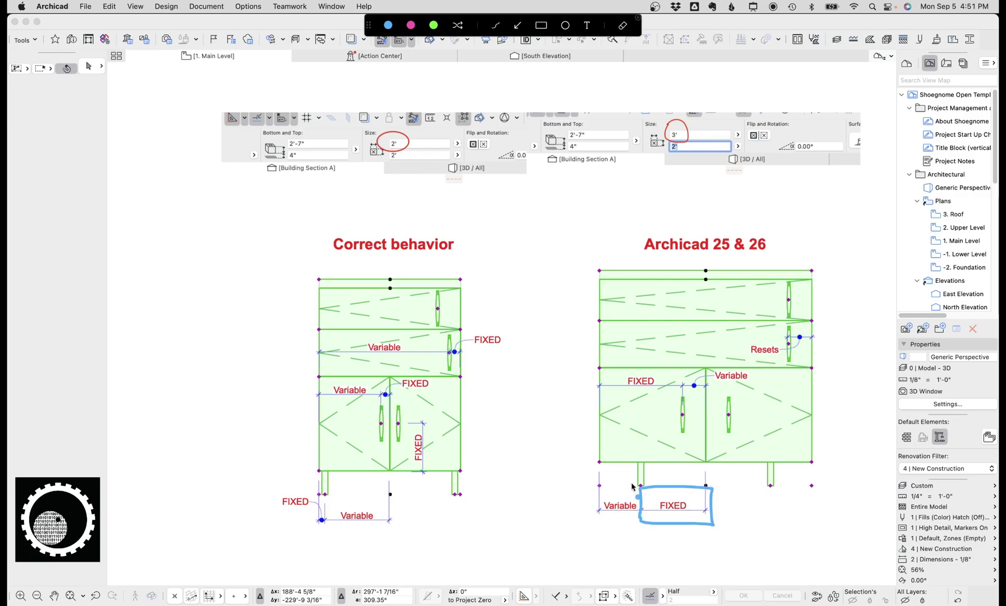
{"action": "mouse_move", "coordinate": [598, 369]}
{"action": "left_mouse_down"}
{"action": "mouse_move", "coordinate": [596, 403]}
{"action": "mouse_move", "coordinate": [681, 408]}
{"action": "mouse_move", "coordinate": [680, 369]}
{"action": "mouse_move", "coordinate": [623, 370]}
{"action": "left_mouse_up"}
{"action": "mouse_move", "coordinate": [597, 325]}
{"action": "left_mouse_down"}
{"action": "mouse_move", "coordinate": [597, 338]}
{"action": "mouse_move", "coordinate": [768, 351]}
{"action": "mouse_move", "coordinate": [801, 323]}
{"action": "mouse_move", "coordinate": [584, 325]}
{"action": "mouse_move", "coordinate": [600, 340]}
{"action": "left_mouse_up"}
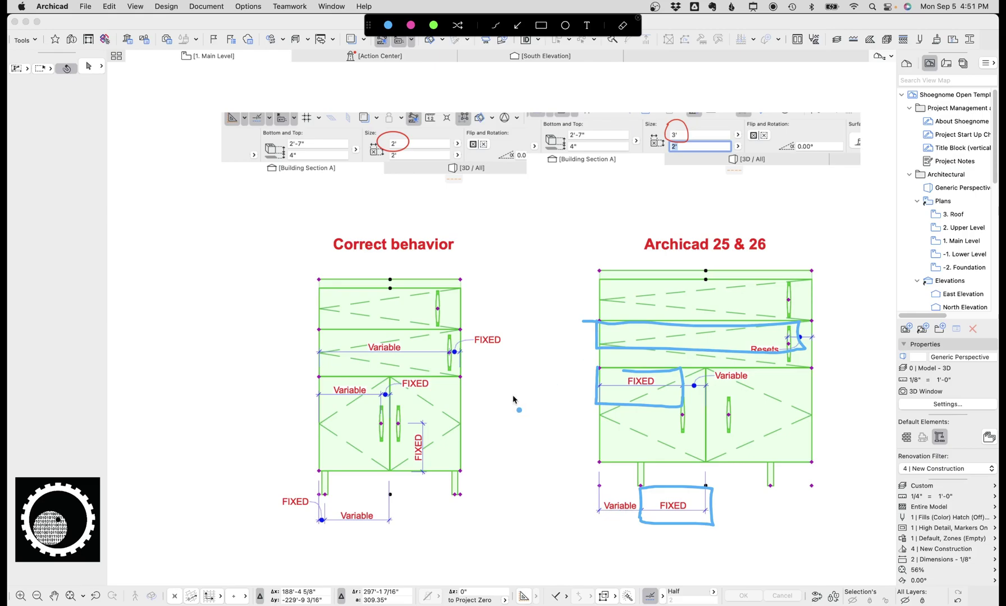
{"action": "key", "text": "Escape"}
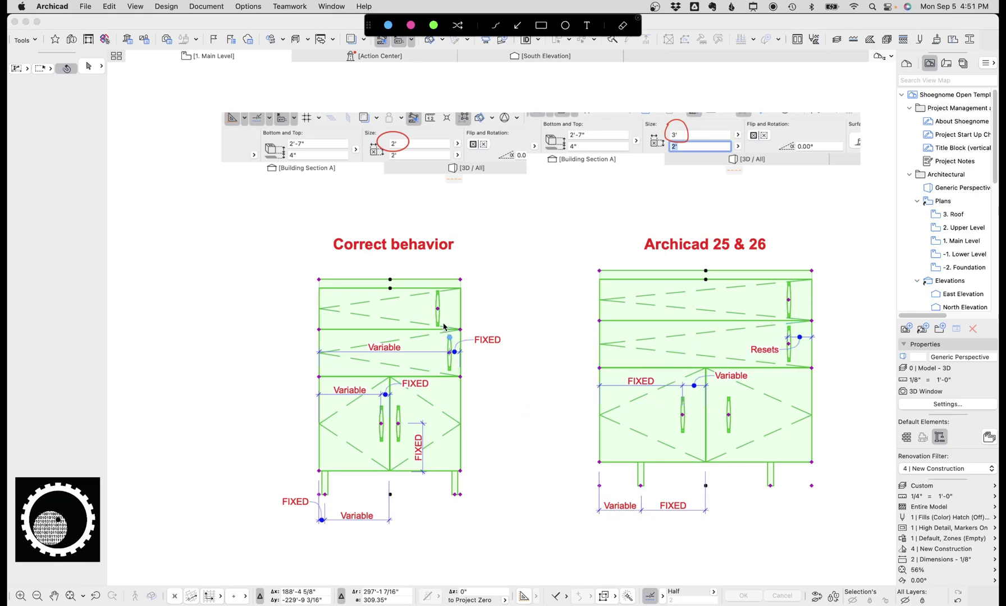
- Mark the correct-behaviour cabinet's FIXED handles and bottom-left dimensions, then clear the markup
{"action": "mouse_move", "coordinate": [444, 326]}
{"action": "left_mouse_down"}
{"action": "mouse_move", "coordinate": [441, 378]}
{"action": "mouse_move", "coordinate": [480, 382]}
{"action": "mouse_move", "coordinate": [477, 320]}
{"action": "mouse_move", "coordinate": [437, 326]}
{"action": "left_mouse_up"}
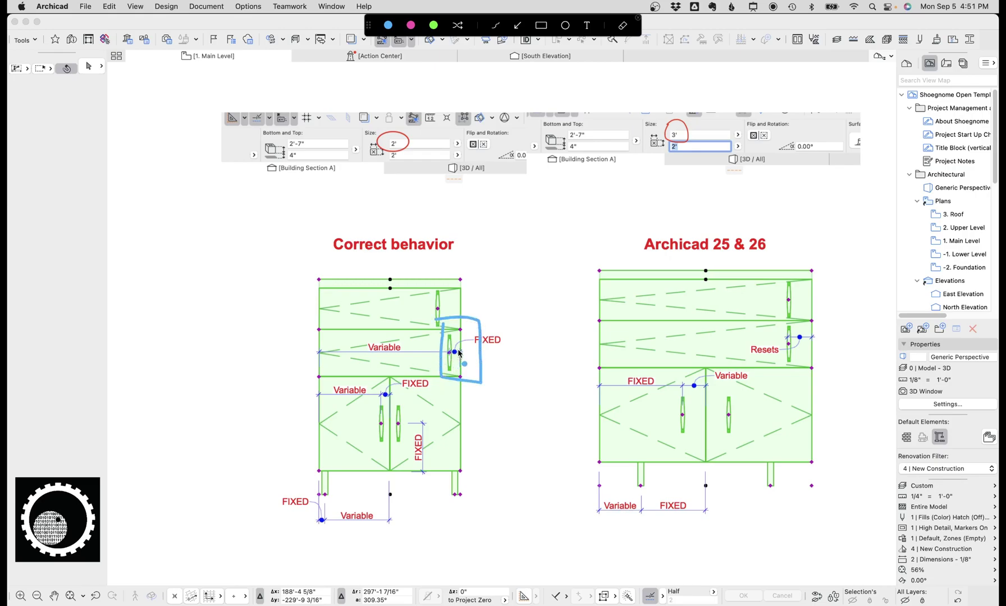
{"action": "mouse_move", "coordinate": [371, 371]}
{"action": "left_mouse_down"}
{"action": "mouse_move", "coordinate": [375, 488]}
{"action": "mouse_move", "coordinate": [405, 491]}
{"action": "mouse_move", "coordinate": [411, 391]}
{"action": "mouse_move", "coordinate": [404, 371]}
{"action": "mouse_move", "coordinate": [371, 372]}
{"action": "left_mouse_up"}
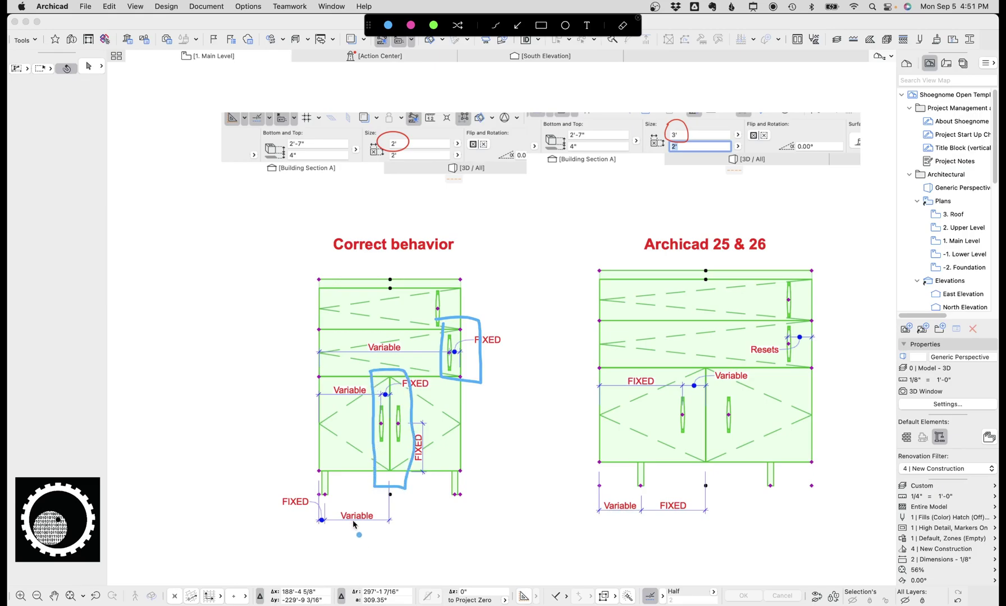
{"action": "mouse_move", "coordinate": [302, 449]}
{"action": "left_mouse_down"}
{"action": "mouse_move", "coordinate": [291, 539]}
{"action": "mouse_move", "coordinate": [336, 543]}
{"action": "mouse_move", "coordinate": [332, 452]}
{"action": "mouse_move", "coordinate": [297, 457]}
{"action": "left_mouse_up"}
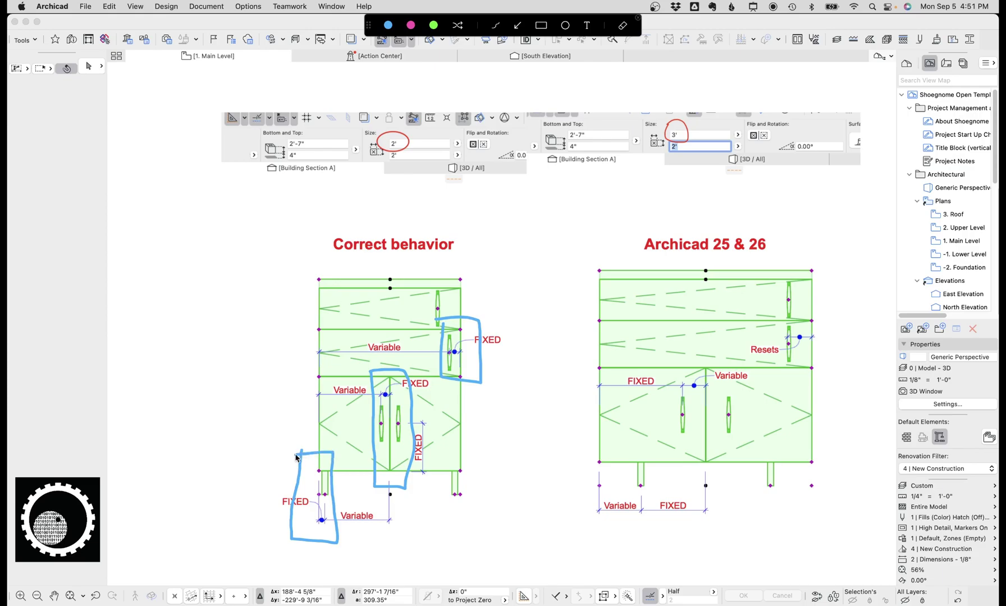
{"action": "key", "text": "Escape"}
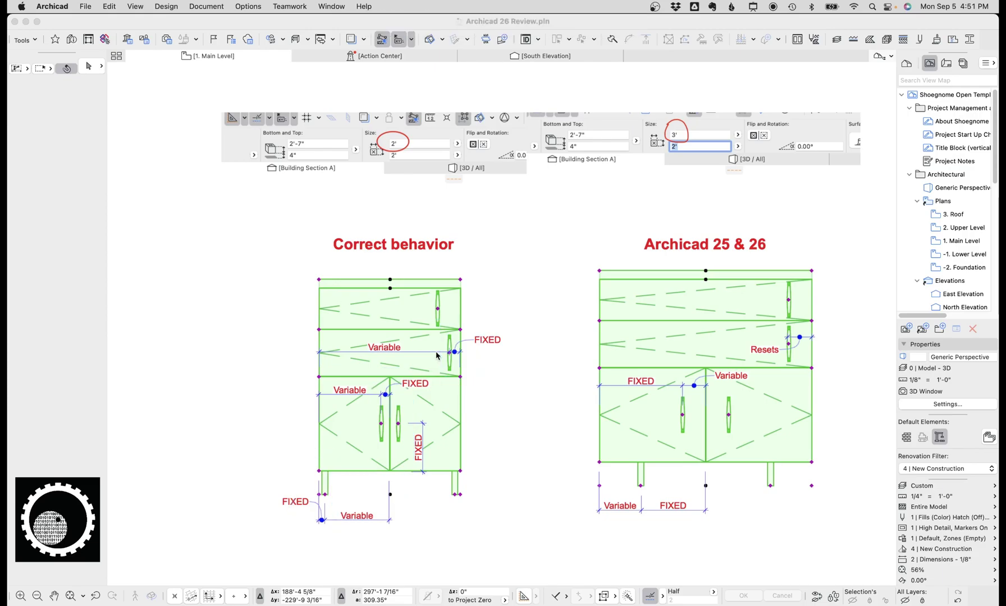